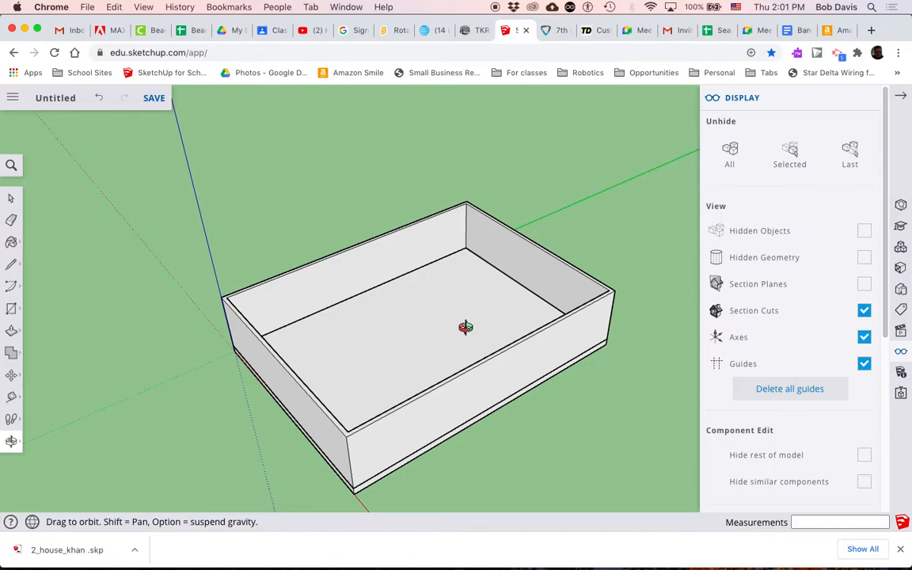
mouse_move(369, 290)
left_mouse_down()
mouse_move(452, 362)
mouse_move(496, 340)
mouse_move(595, 373)
mouse_move(453, 371)
mouse_move(428, 280)
mouse_move(385, 342)
left_mouse_up()
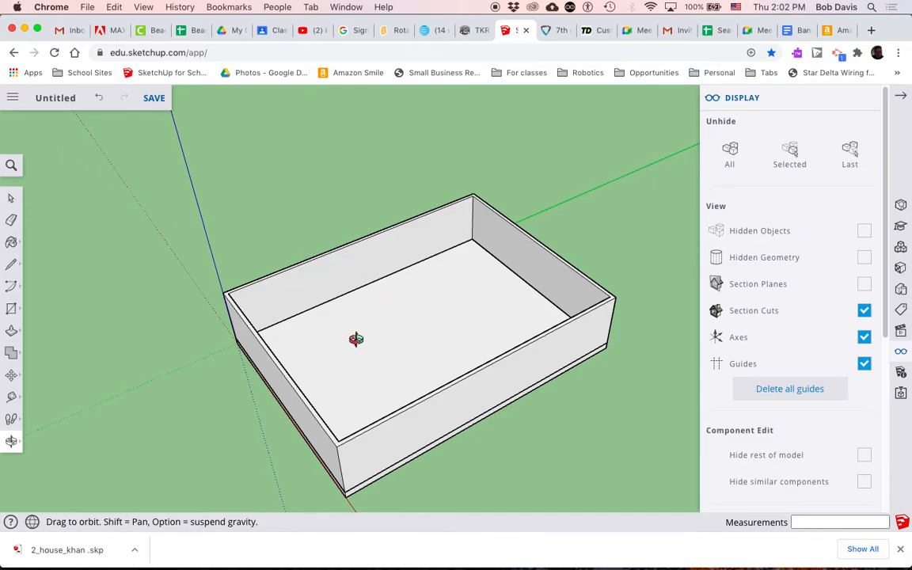
left_click(12, 97)
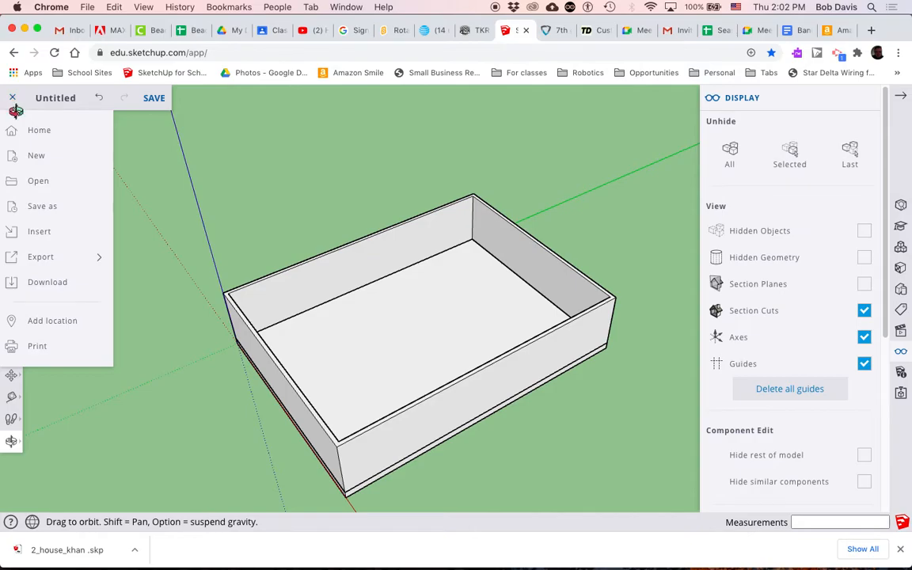
left_click(40, 232)
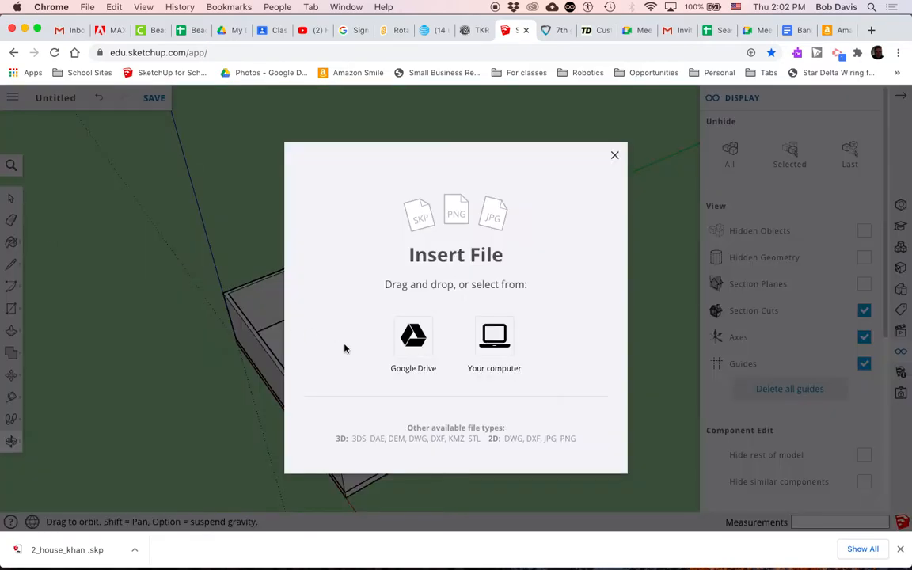
left_click(411, 339)
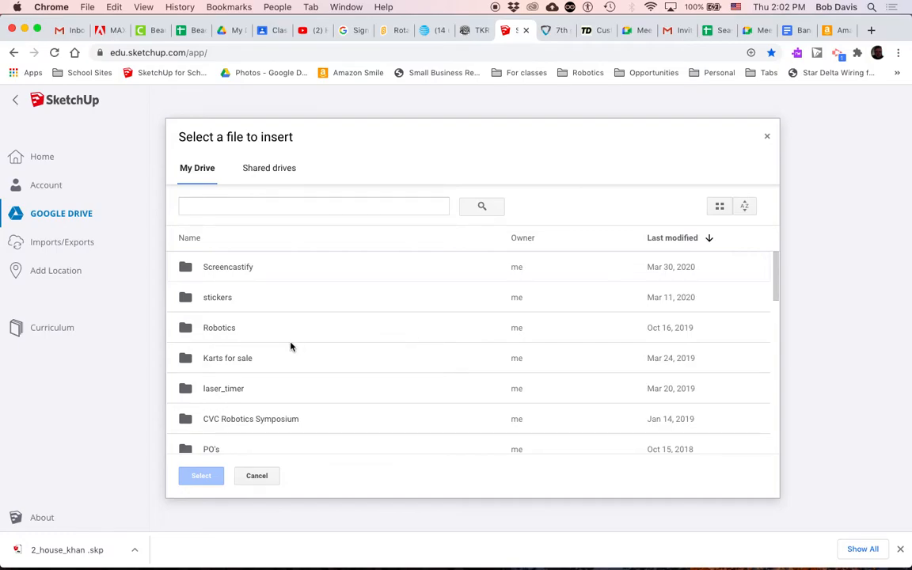
scroll(290, 346, "down", 2)
scroll(290, 346, "down", 8)
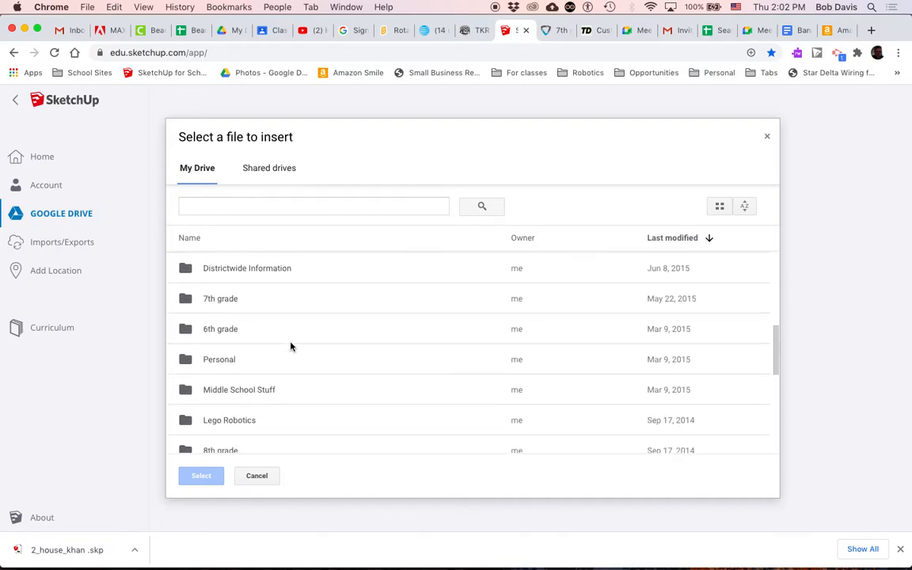
scroll(291, 346, "down", 1)
double_click(259, 351)
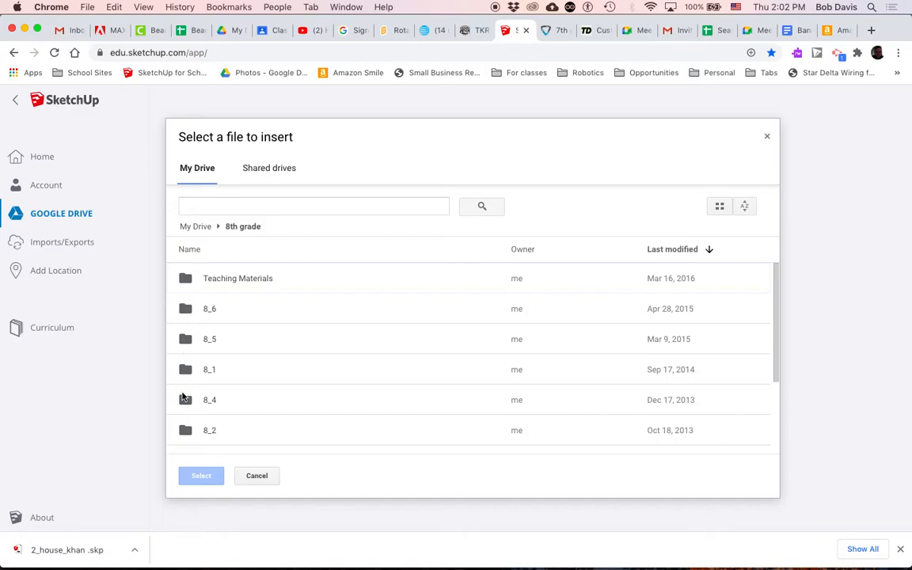
double_click(182, 370)
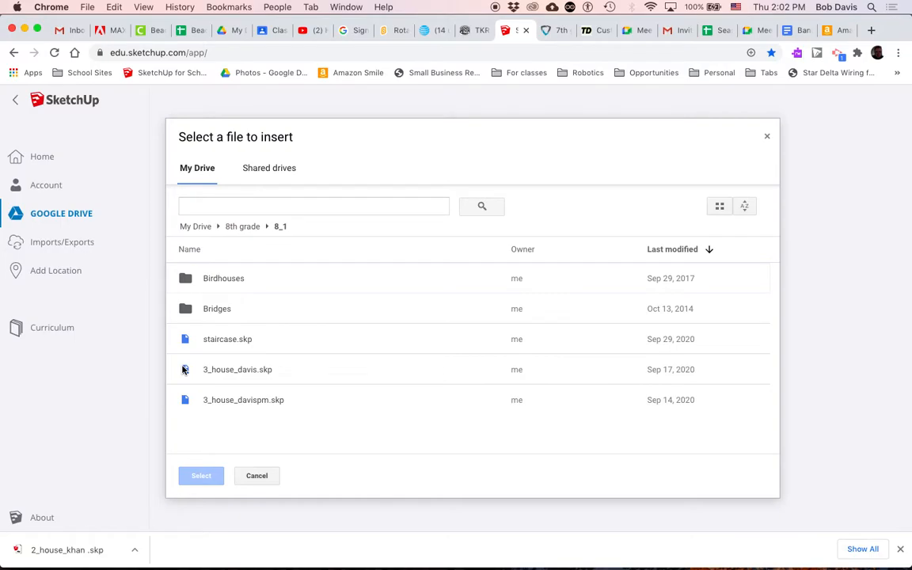
left_click(223, 341)
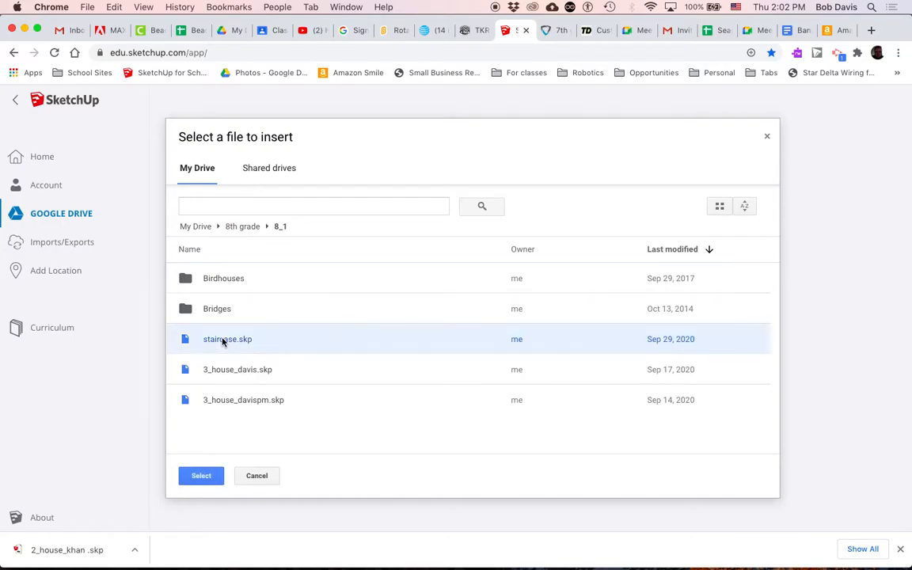
left_click(201, 476)
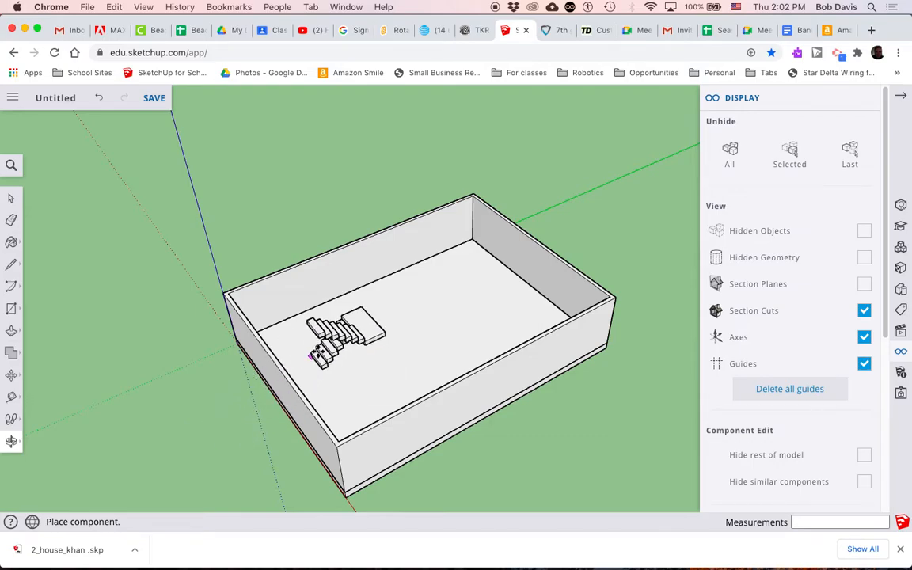
left_click(346, 342)
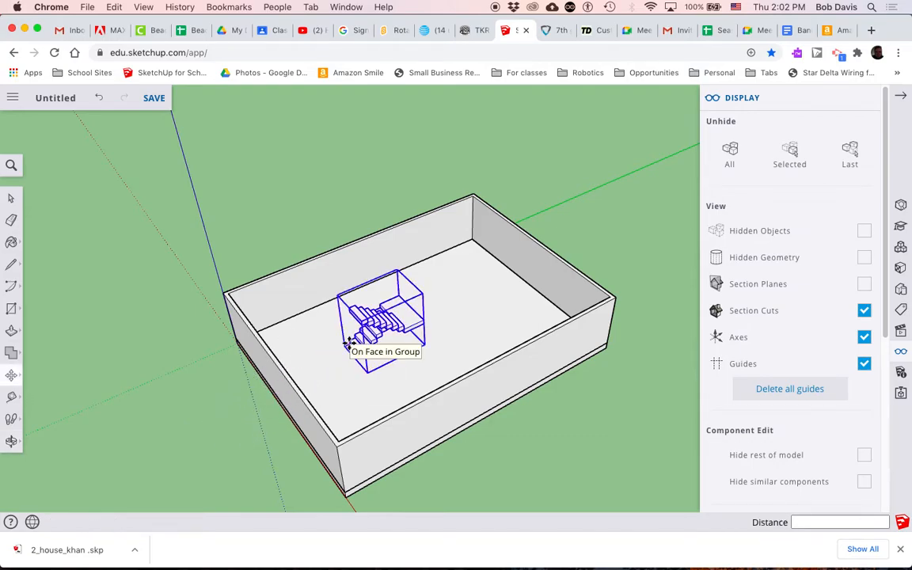
key("Escape")
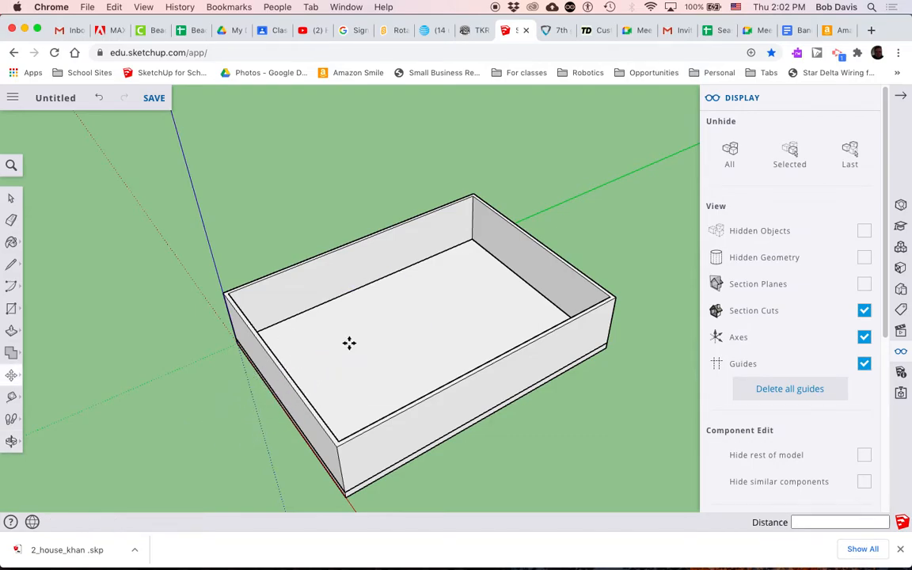
Step: Start inserting a file from Google Drive and open the 8_2 folder inside 8th grade
left_click(13, 97)
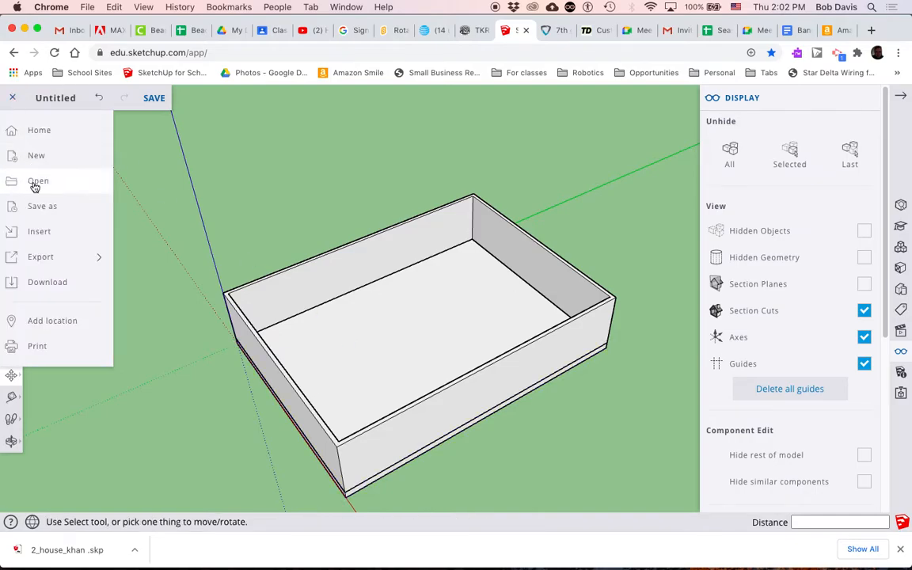
left_click(39, 230)
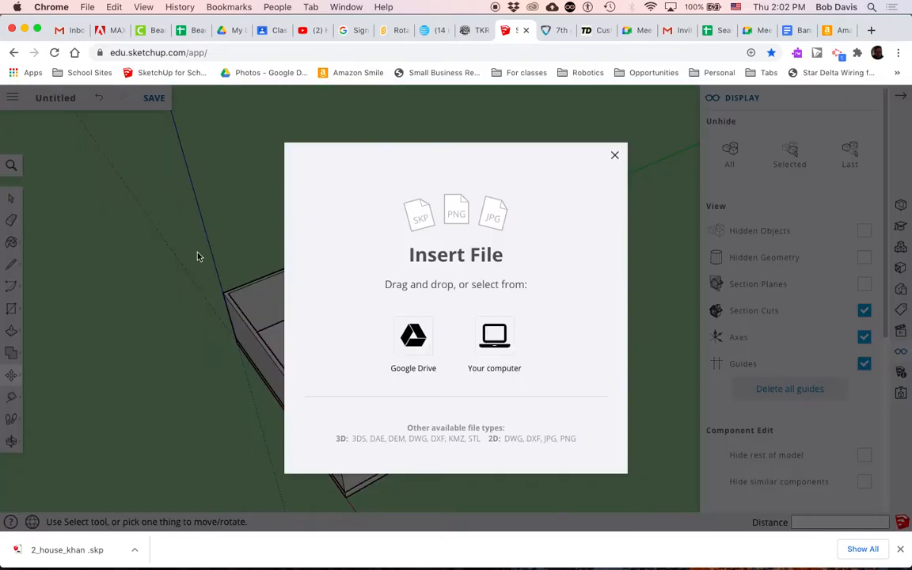
left_click(416, 338)
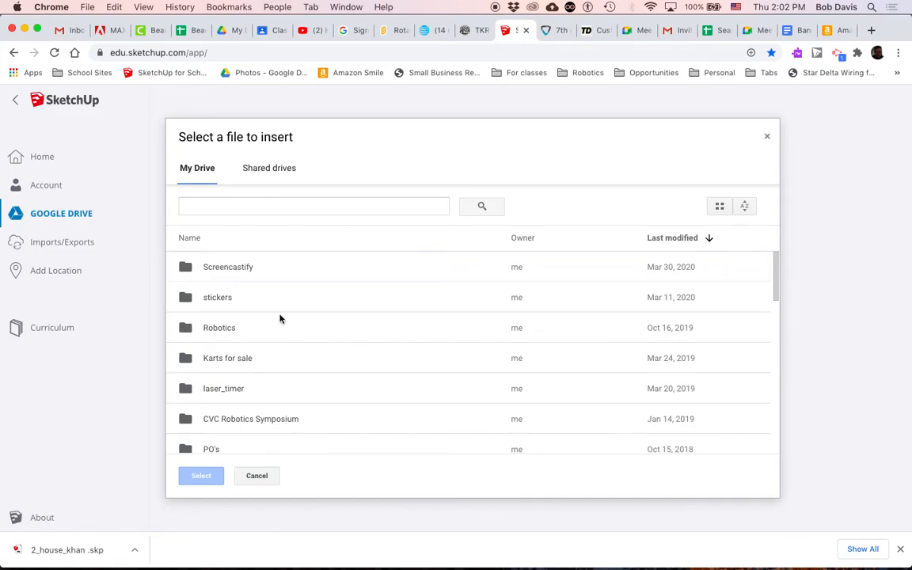
scroll(280, 317, "down", 3)
scroll(280, 318, "down", 9)
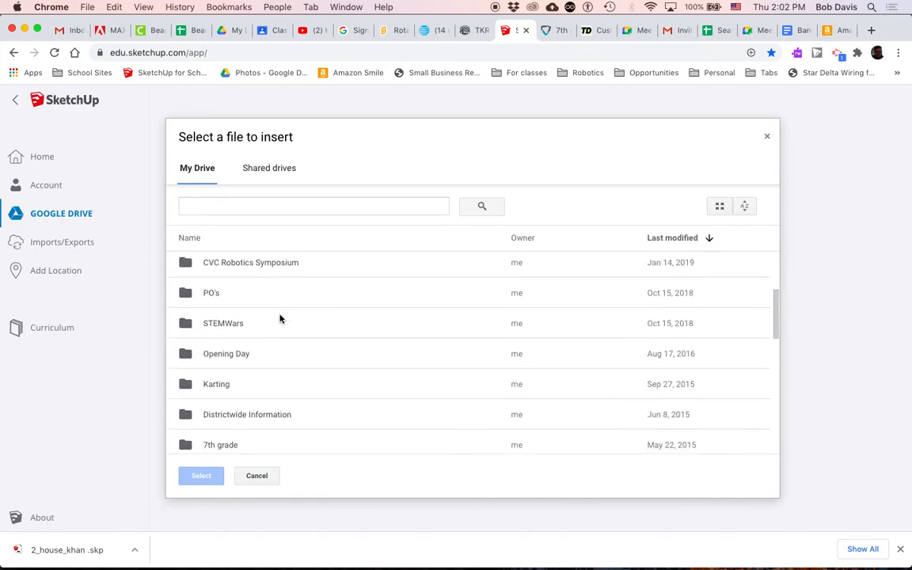
scroll(279, 318, "down", 2)
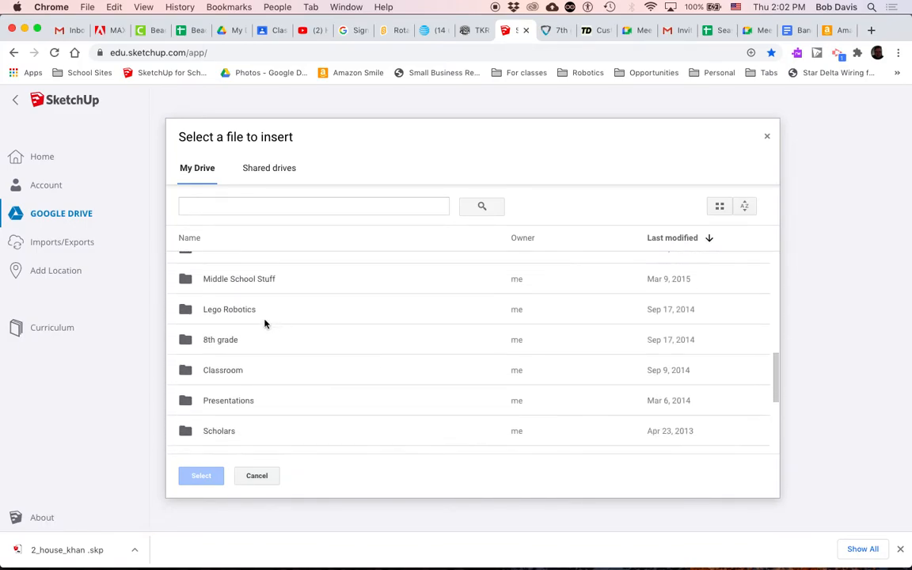
double_click(181, 341)
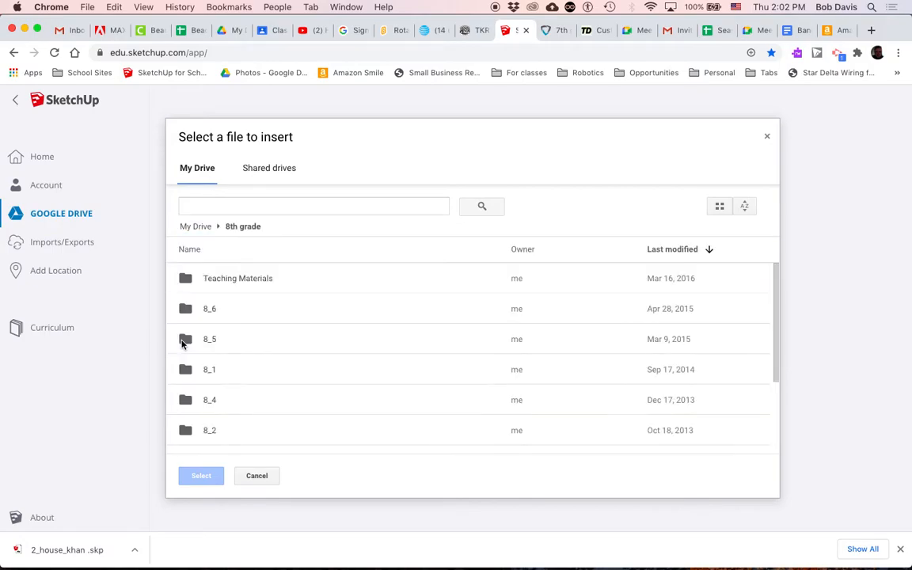
double_click(188, 433)
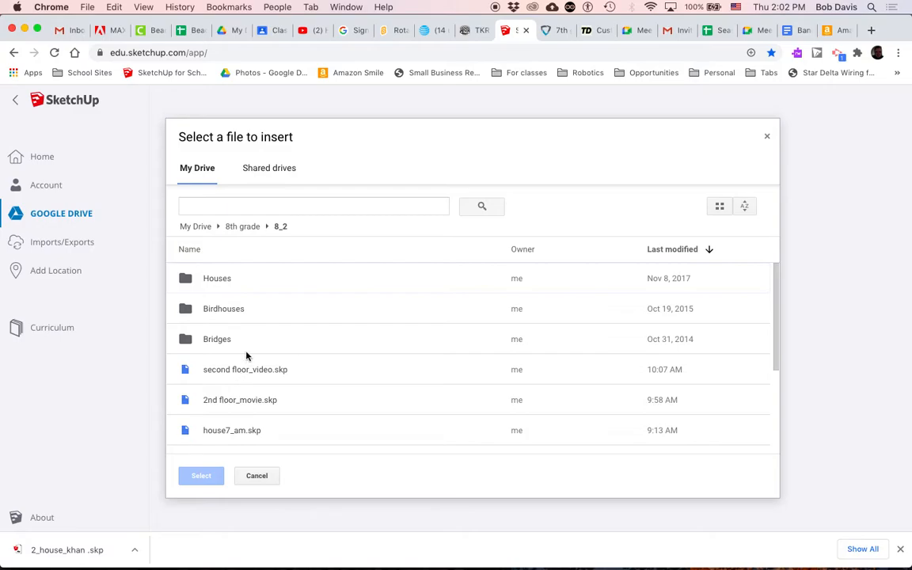
Step: Insert staircase.skp and place it on the open ground outside the walled house shell
scroll(246, 357, "down", 3)
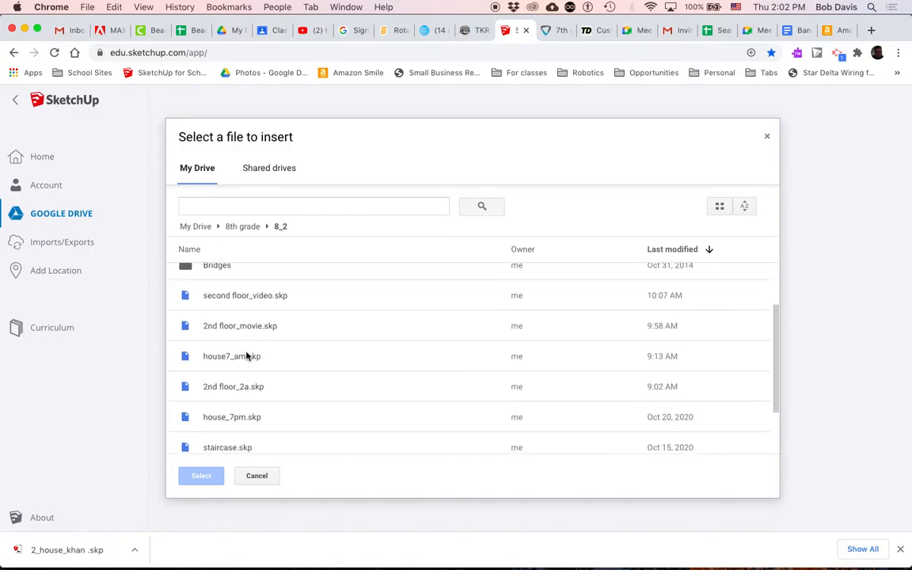
scroll(246, 357, "down", 1)
left_click(224, 377)
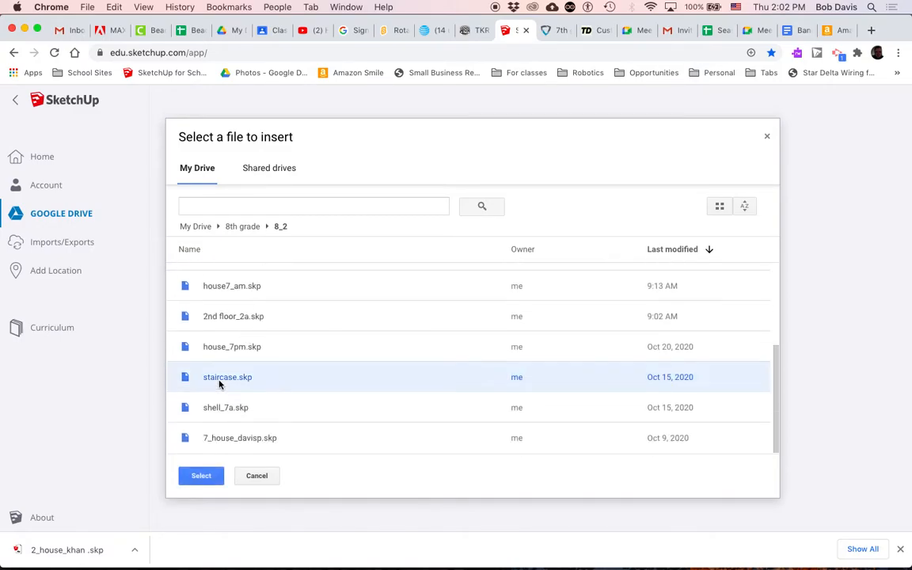
left_click(198, 475)
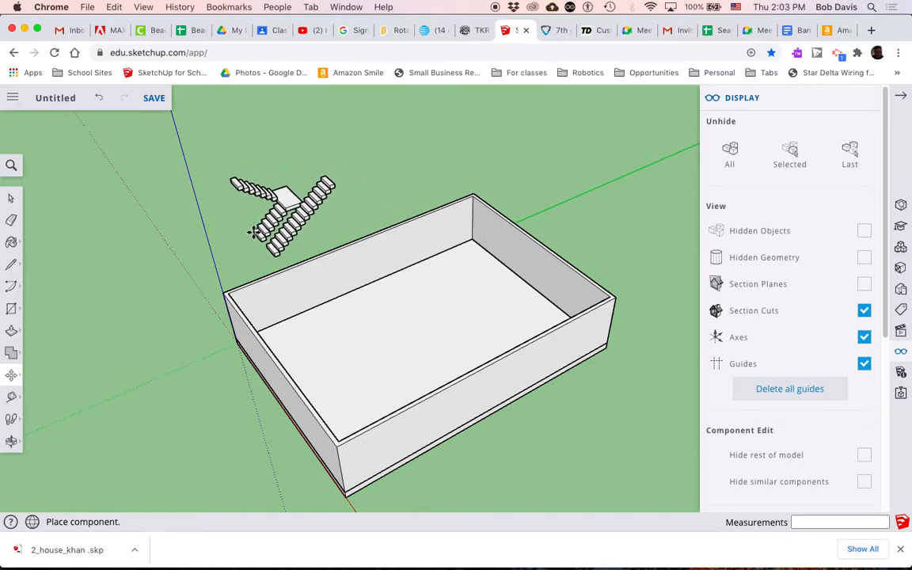
left_click(252, 234)
Step: Open the inserted staircase component for editing, delete the staircase with the landing so only the straight flight remains, and exit the component
key("o")
left_click_drag(227, 287, 488, 242)
left_click_drag(218, 371, 330, 350)
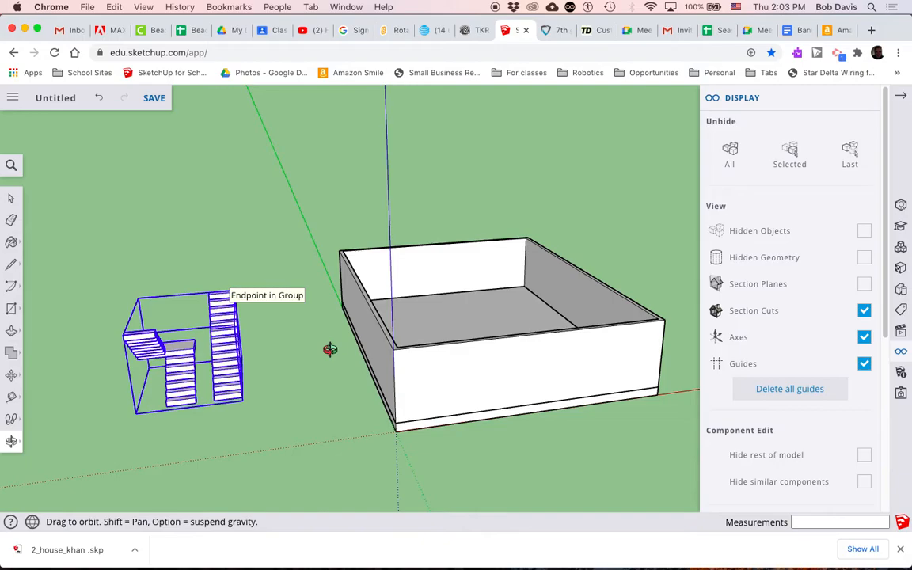
key("space")
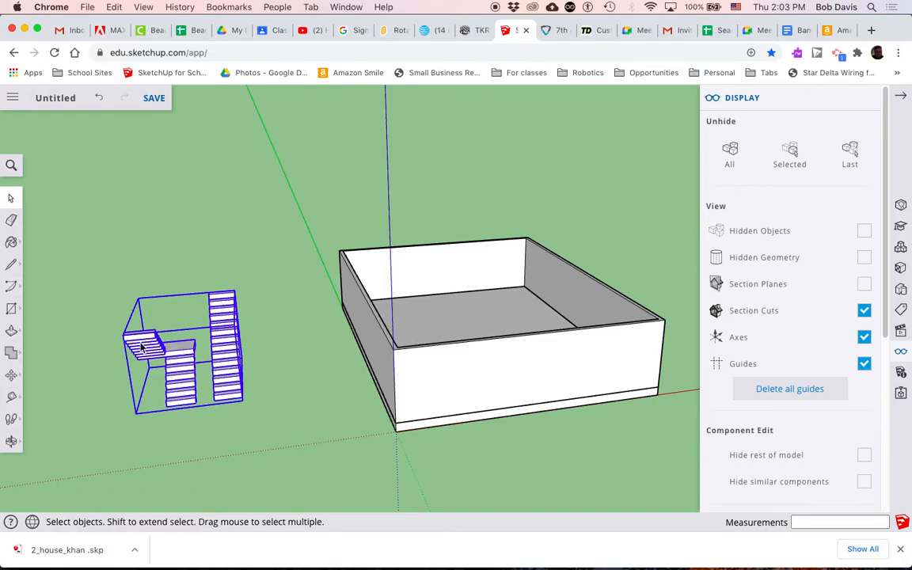
left_click(203, 392)
left_click(188, 391)
double_click(183, 375)
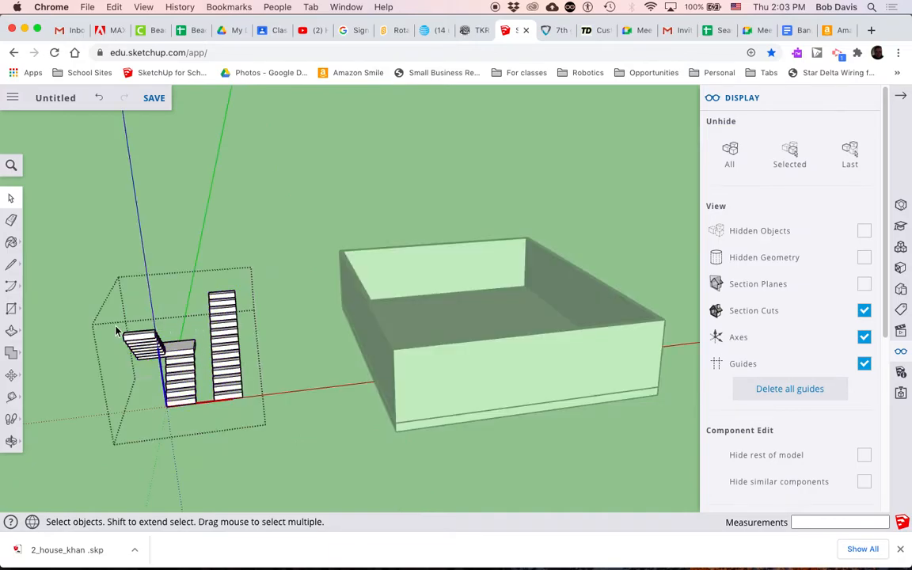
left_click_drag(119, 330, 201, 423)
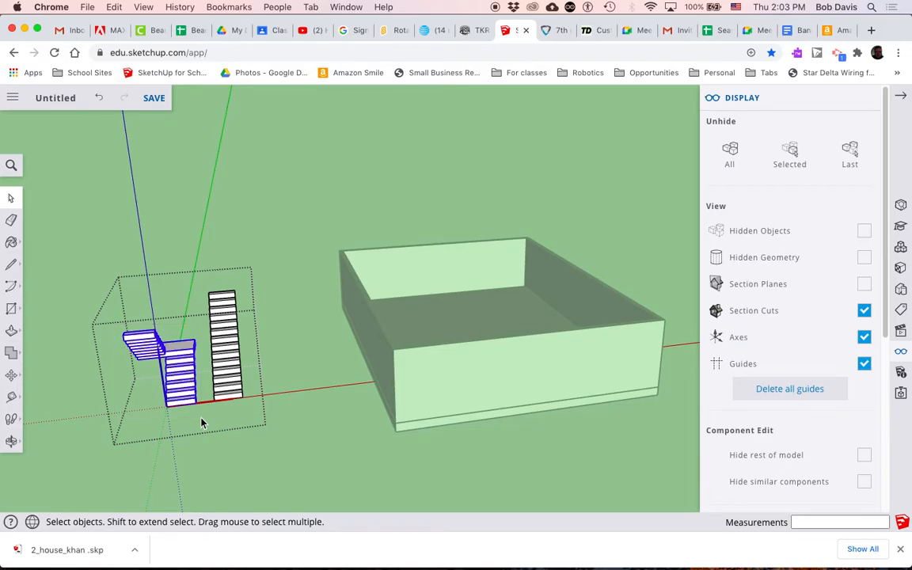
key("Delete")
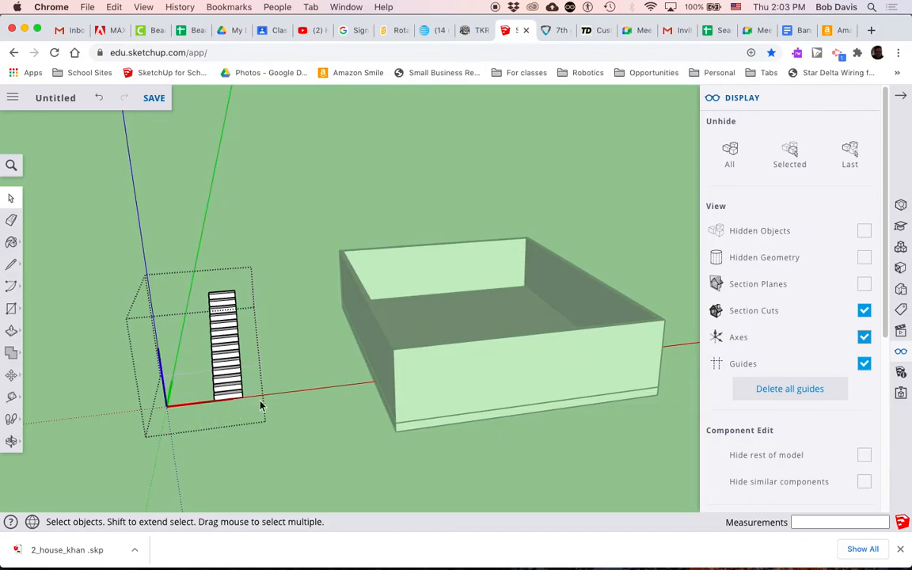
left_click(301, 301)
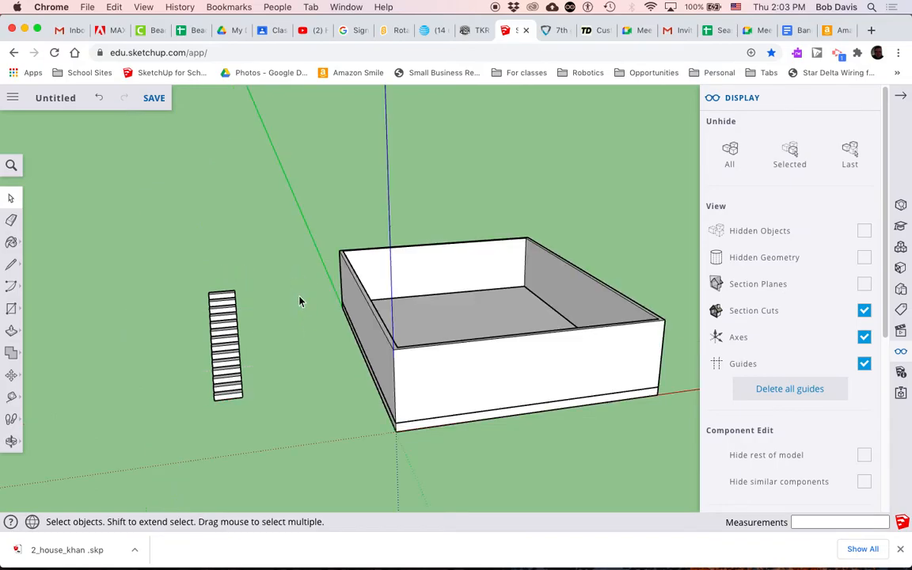
left_click(228, 360)
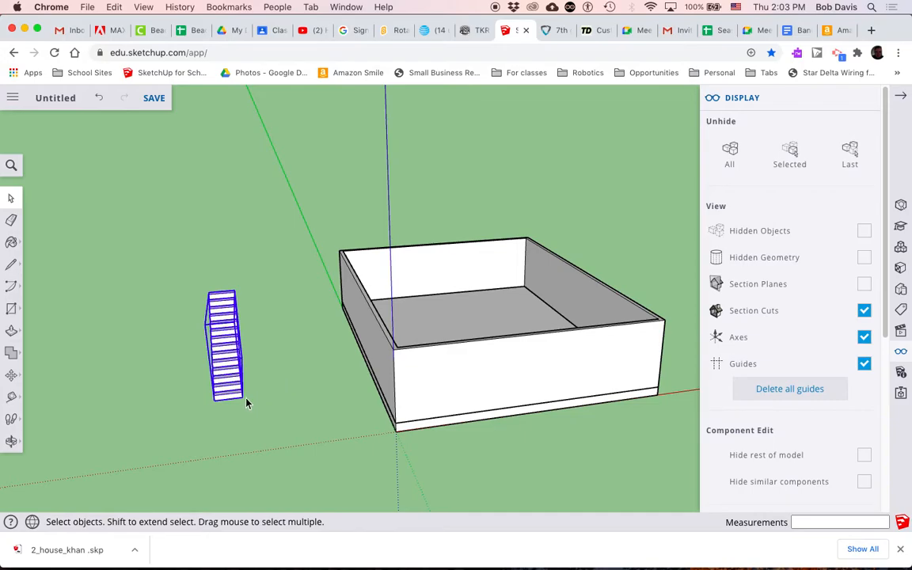
left_click(273, 371)
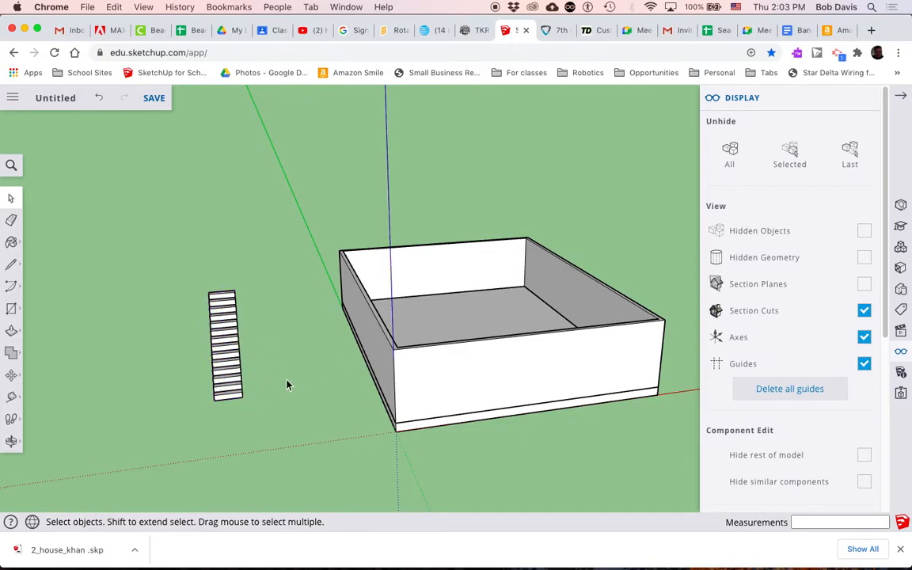
Step: Move the straight staircase by its lower front corner from the ground outside onto the floor inside the house, about 24' away
key("o")
left_click_drag(307, 392, 156, 435)
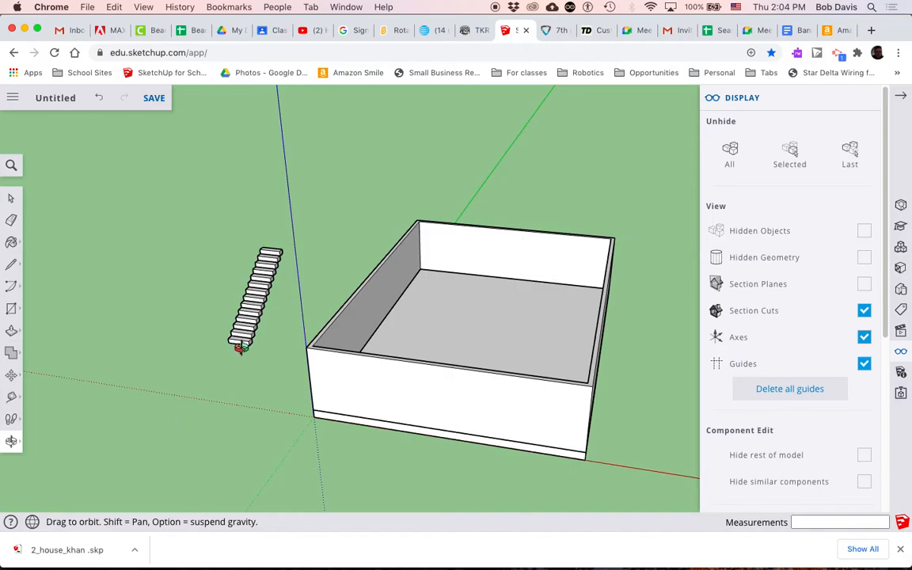
scroll(239, 349, "up", 10)
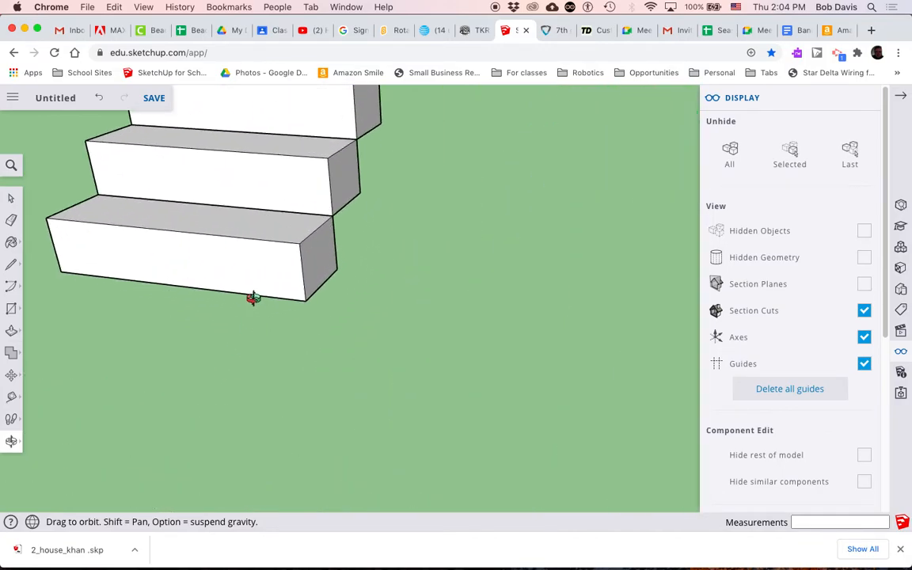
scroll(234, 295, "down", 8)
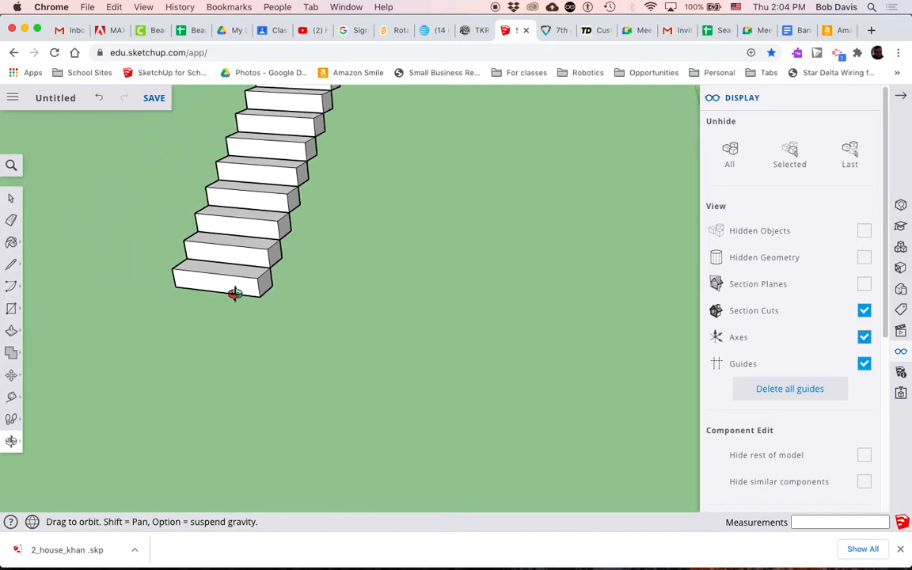
scroll(235, 295, "down", 4)
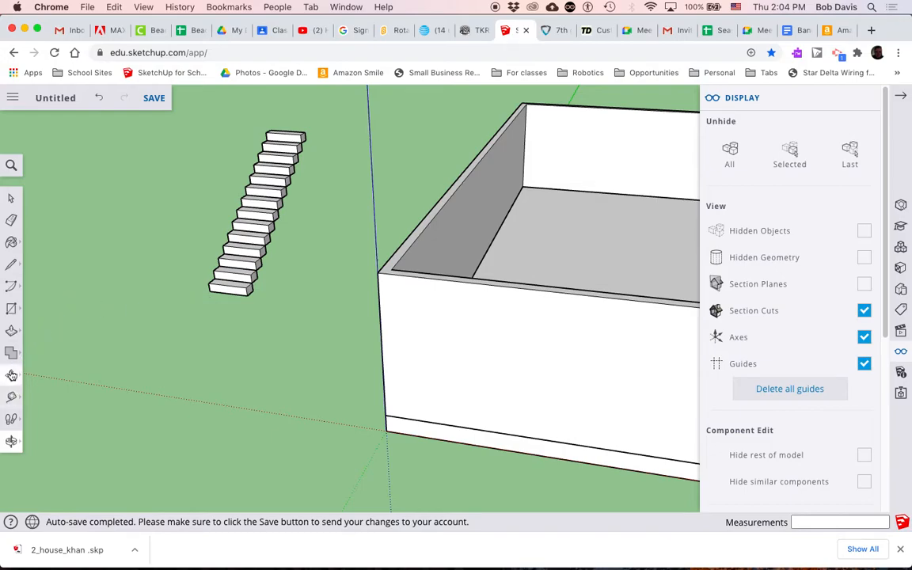
left_click(11, 375)
left_click(42, 350)
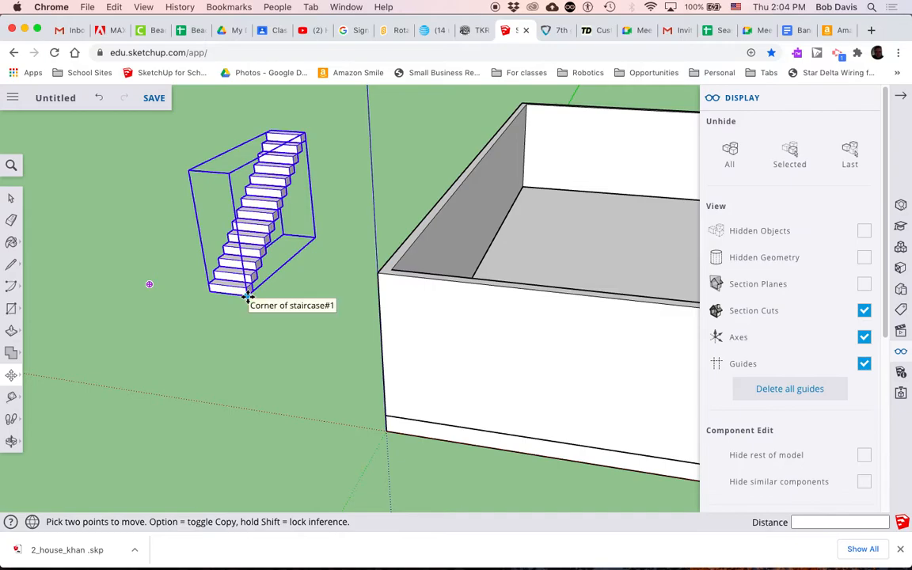
scroll(247, 297, "up", 10)
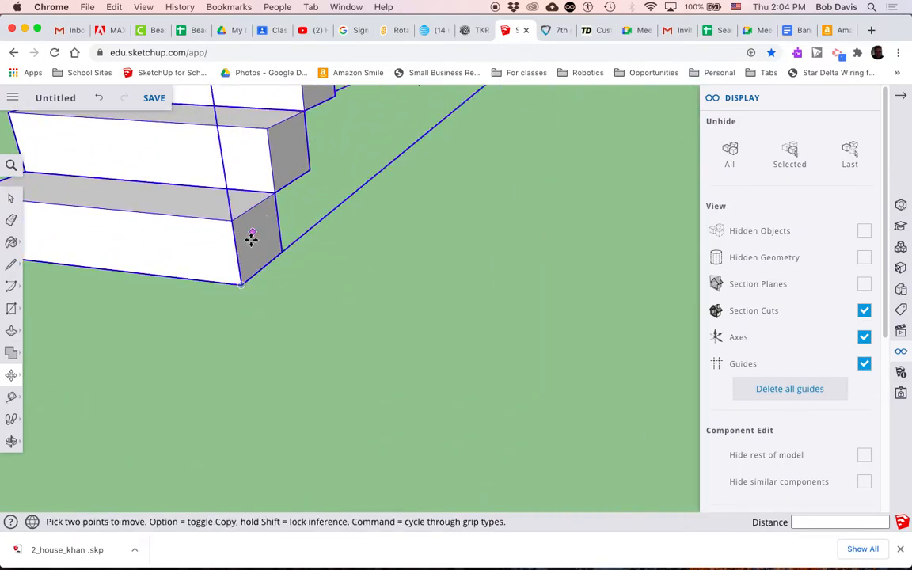
scroll(241, 283, "down", 10)
left_click(240, 283)
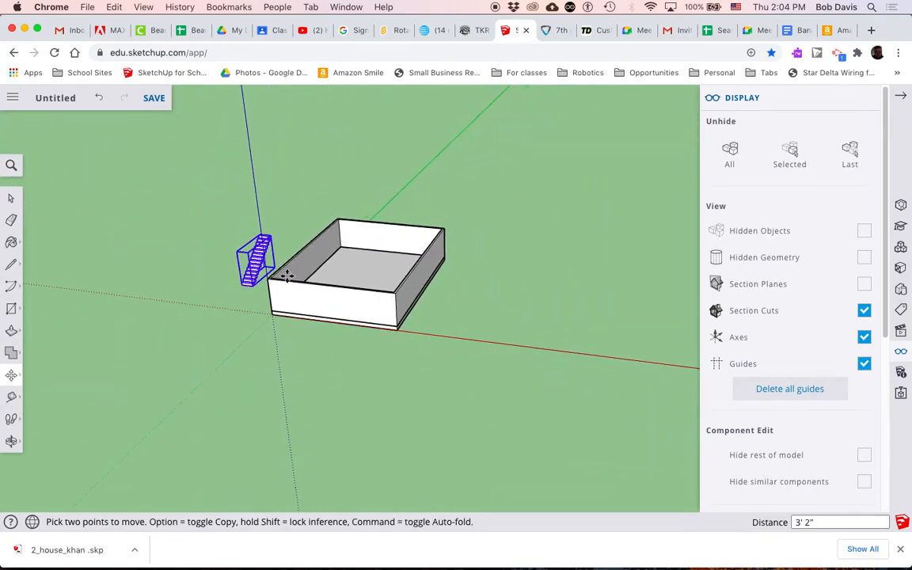
scroll(339, 271, "up", 10)
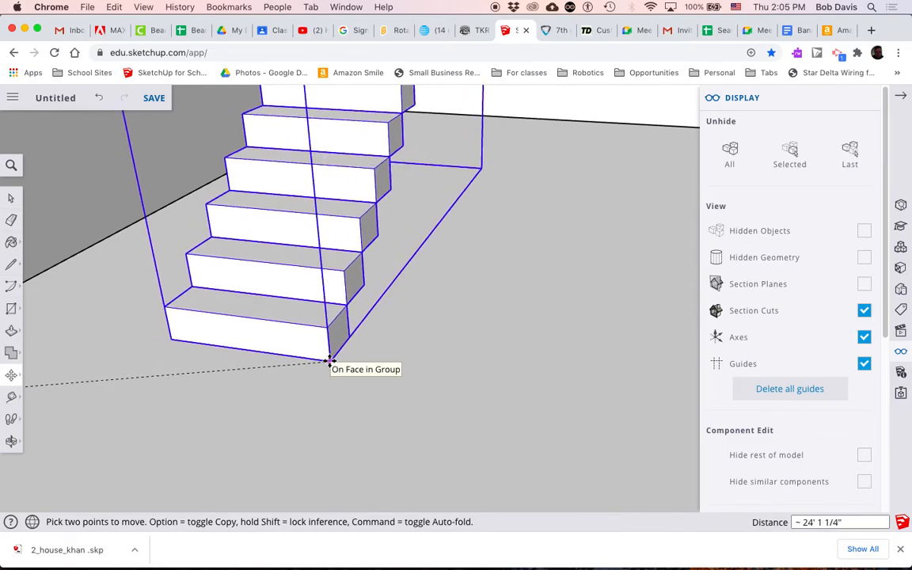
left_click(330, 361)
scroll(330, 361, "down", 8)
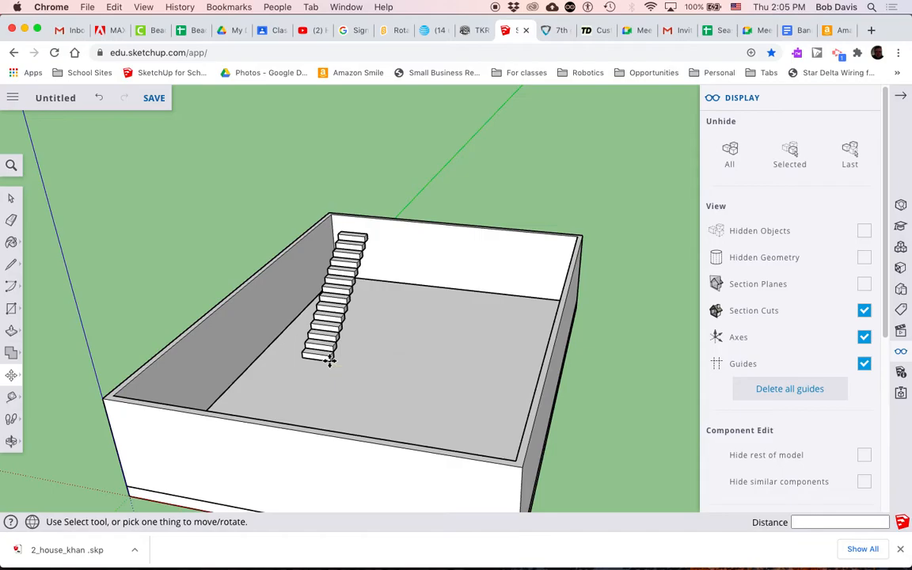
Step: Move the staircase across the floor so the outer corner of its bottom step meets the side wall nearest the origin
left_click(329, 361)
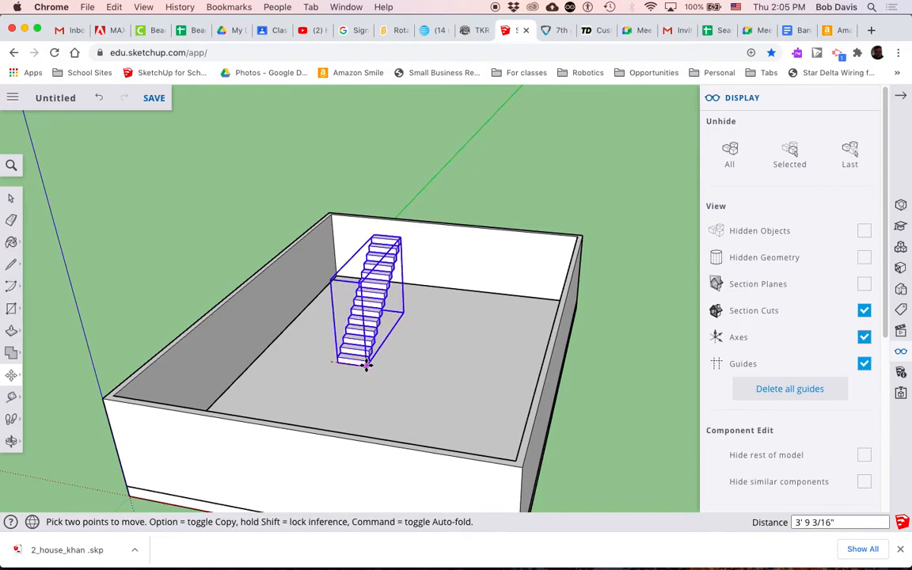
left_click(365, 364)
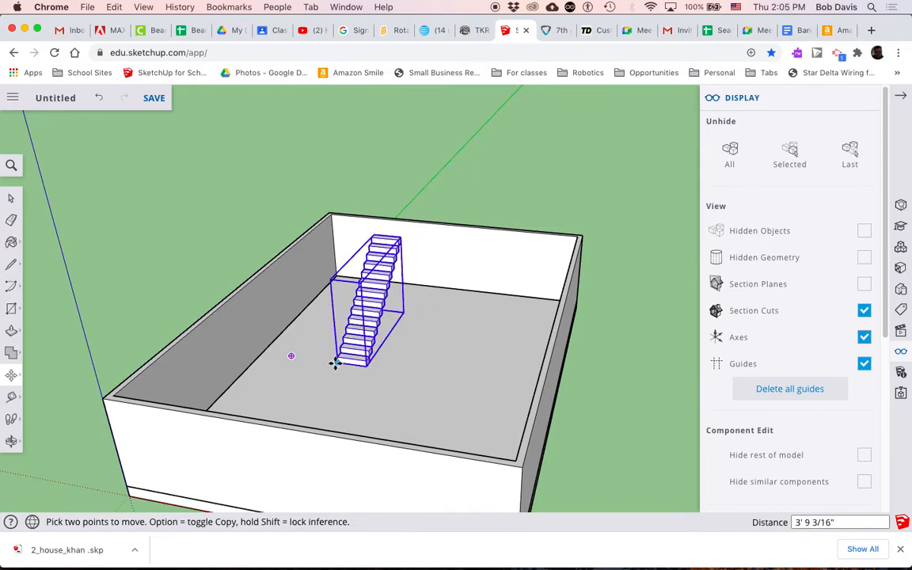
left_click(335, 362)
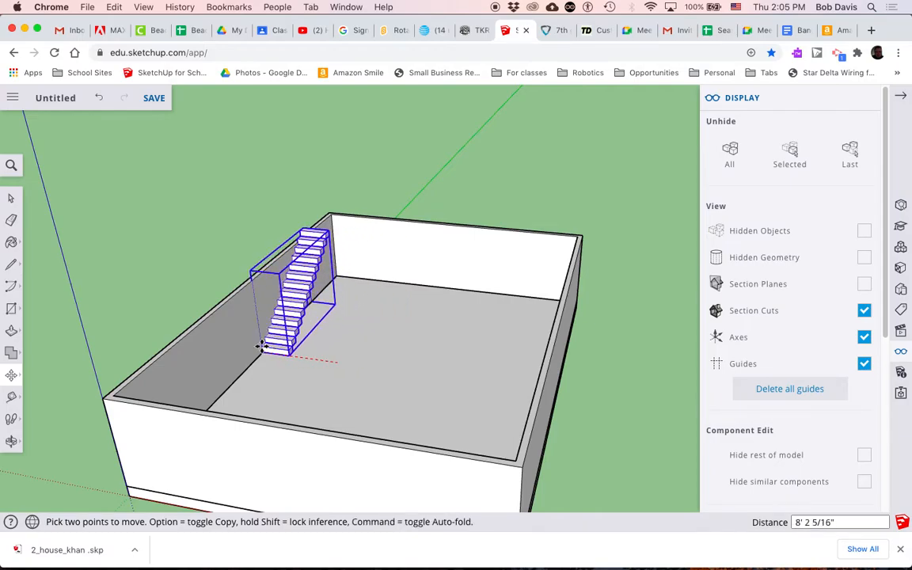
scroll(261, 355, "up", 10)
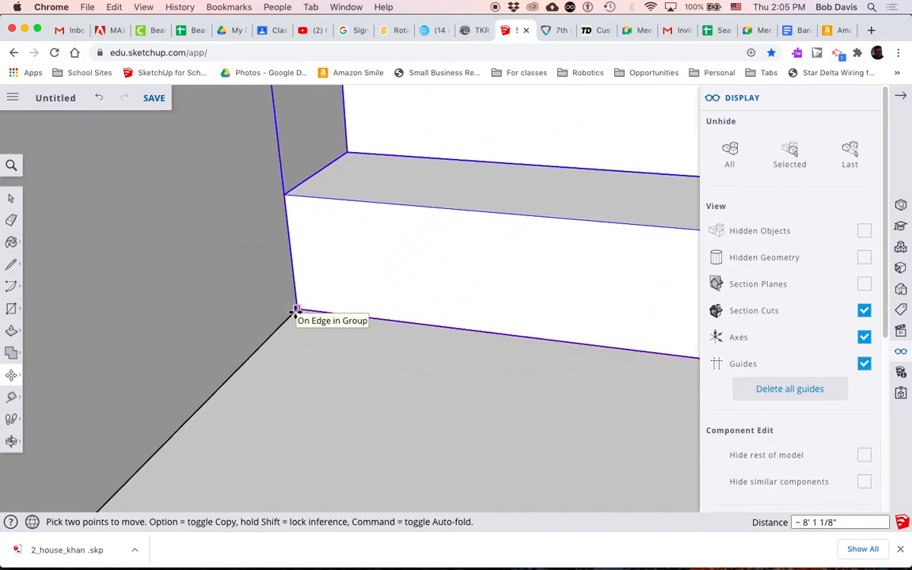
scroll(294, 311, "down", 3)
left_click(294, 311)
scroll(294, 311, "down", 5)
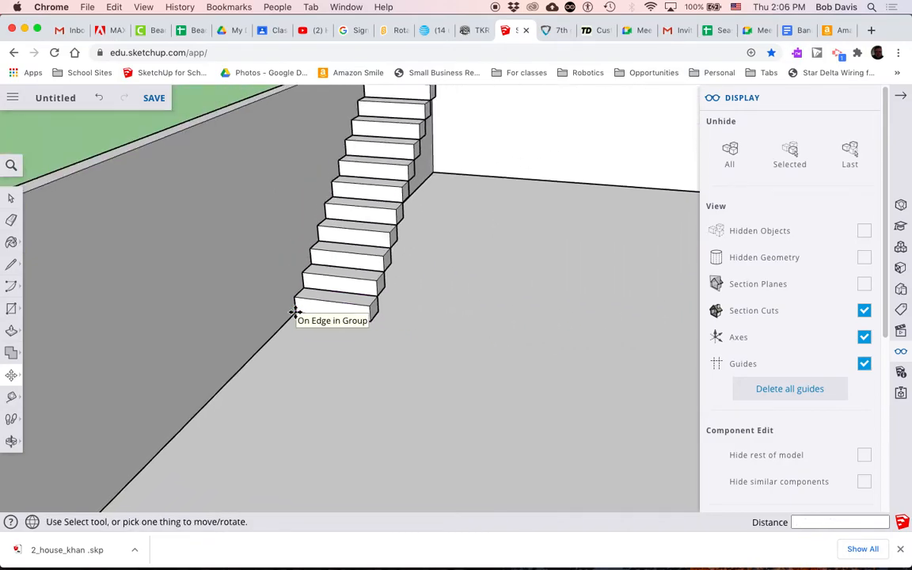
scroll(294, 312, "down", 4)
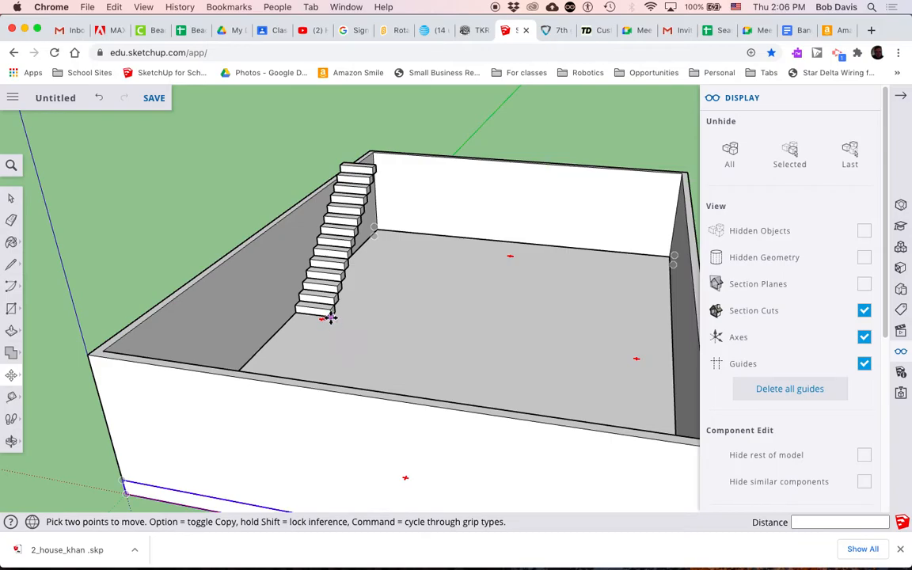
left_click(330, 320)
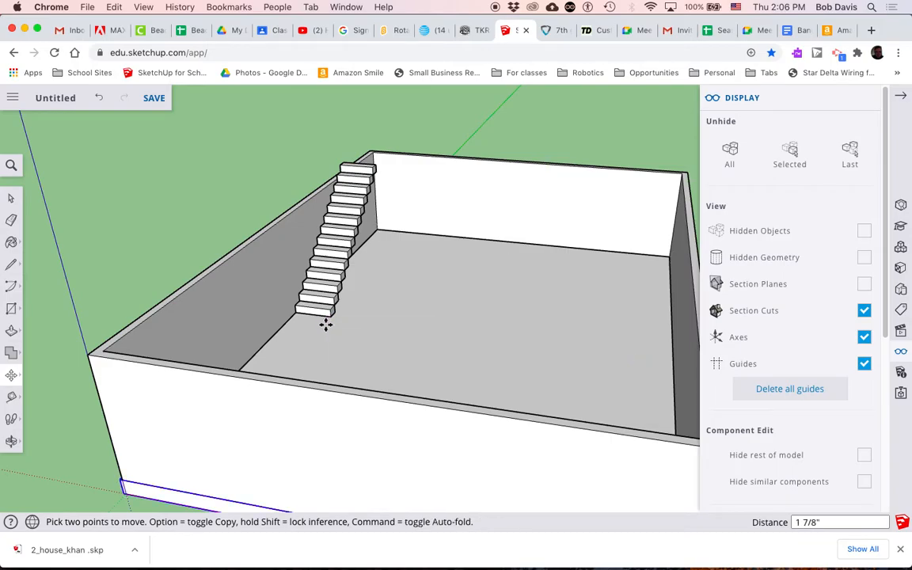
left_click(318, 331)
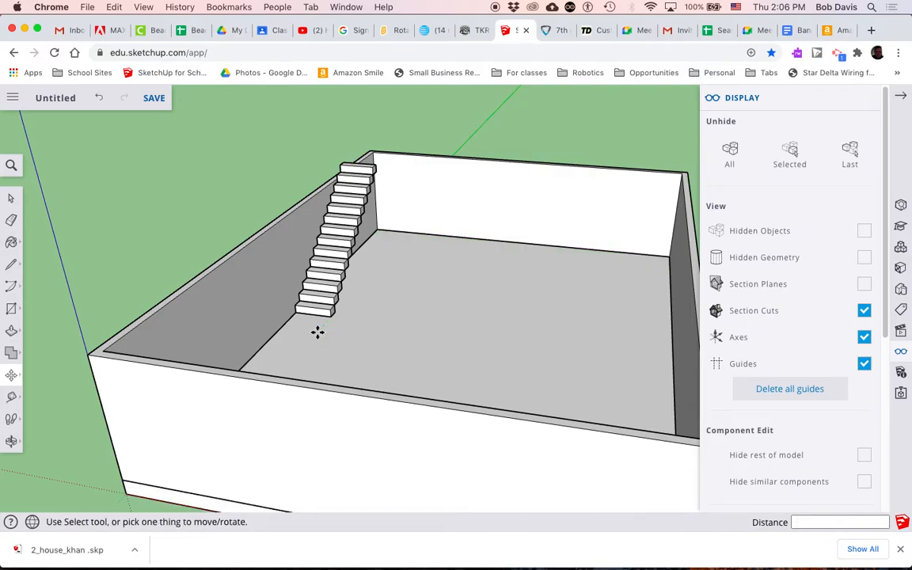
key("space")
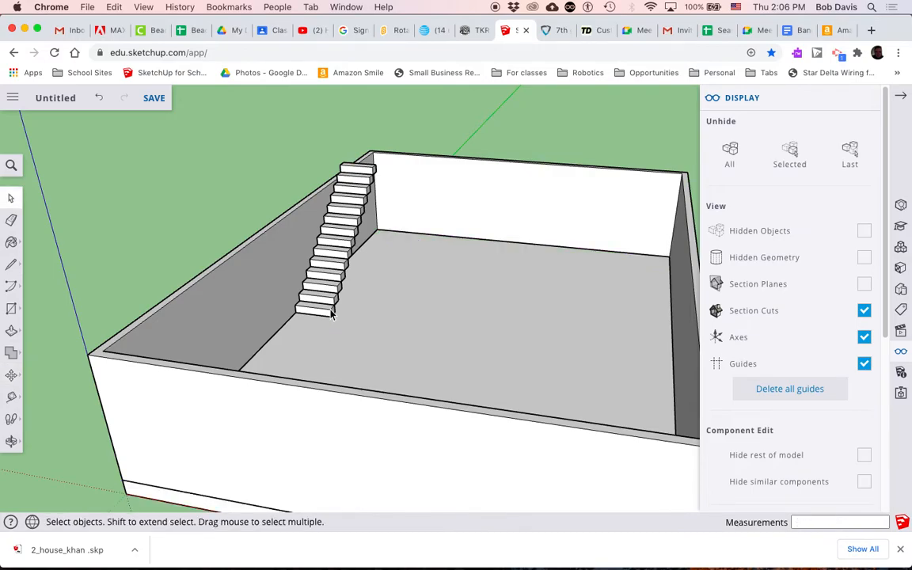
Step: Move the staircase by its lower front corner along the side wall toward the rear wall, about 7' 2 1/2"
key("m")
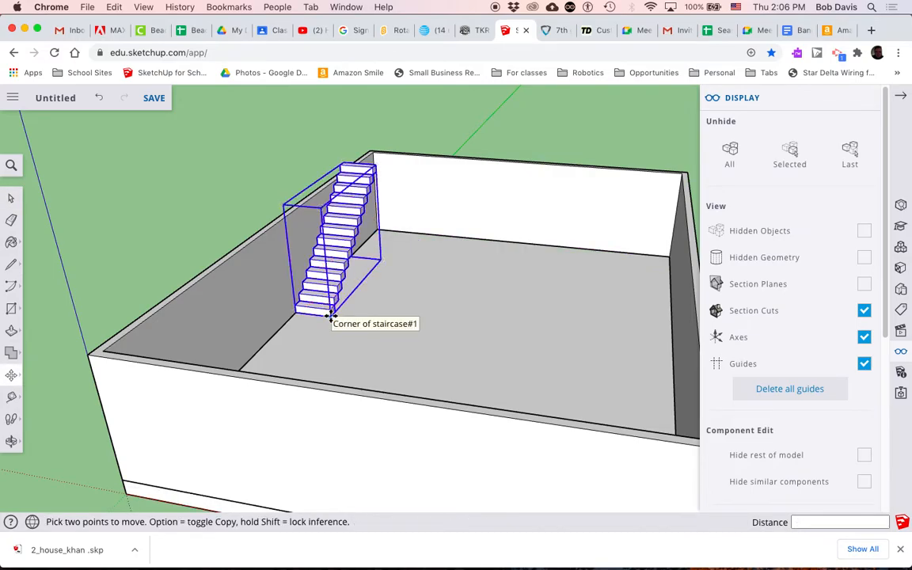
left_click(331, 315)
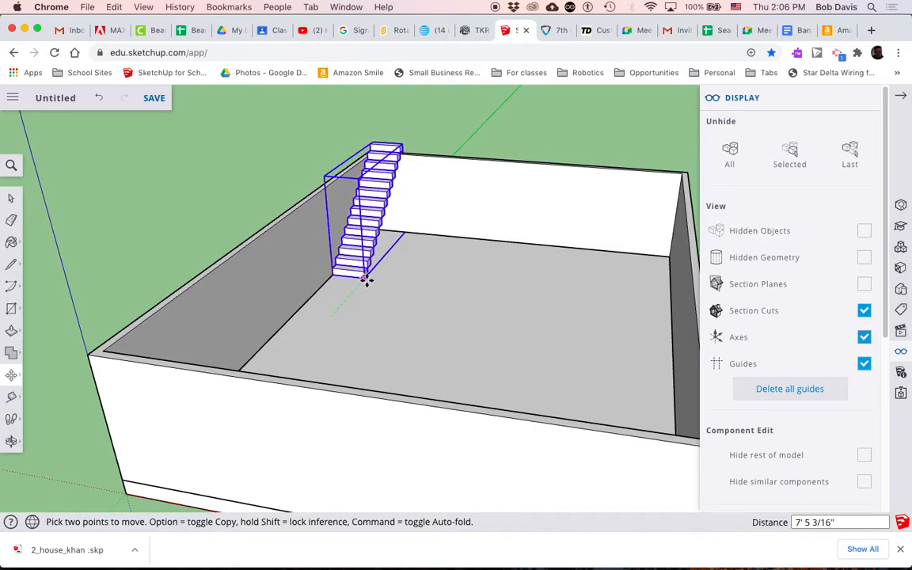
left_click(365, 281)
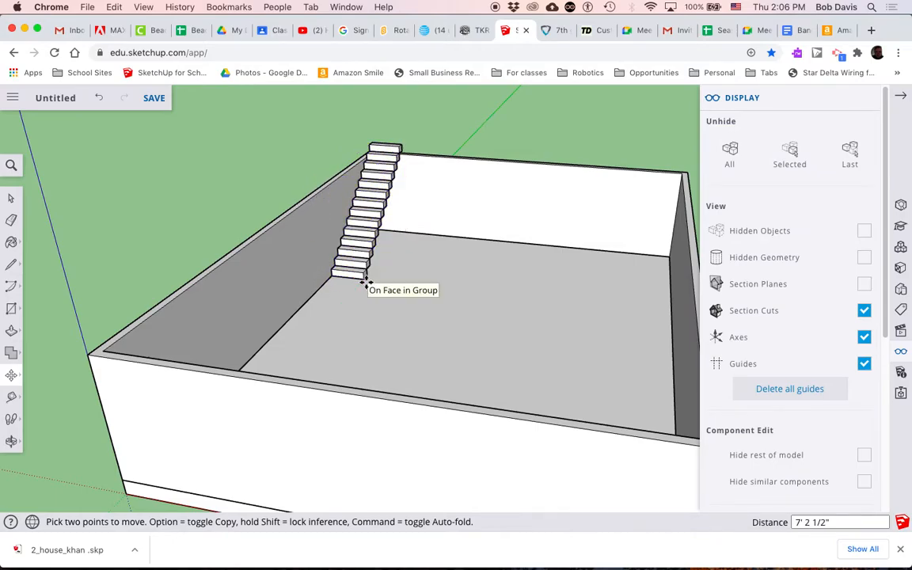
Step: Slide the staircase along the side wall until its foot sits in the inside corner nearest the origin
key("o")
left_click_drag(566, 265, 316, 328)
left_click_drag(524, 267, 418, 258)
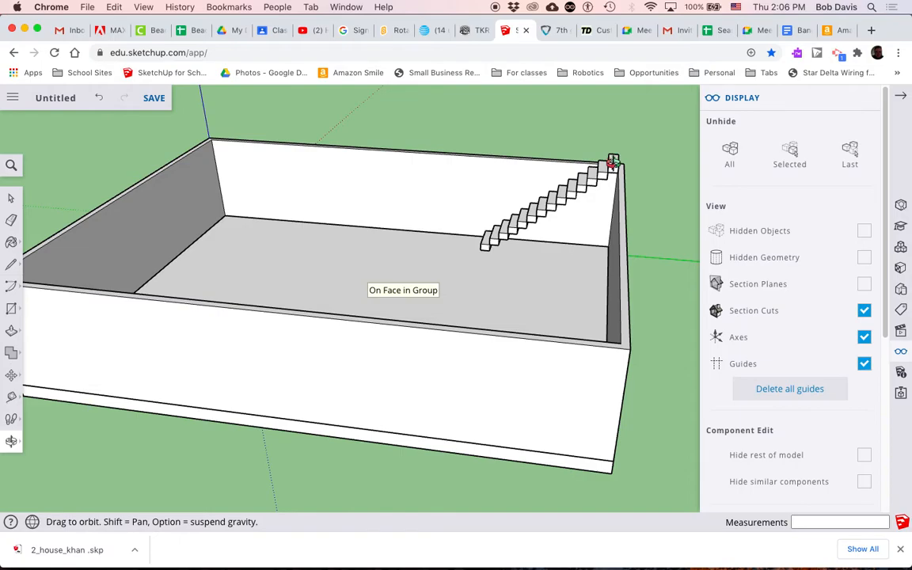
key("m")
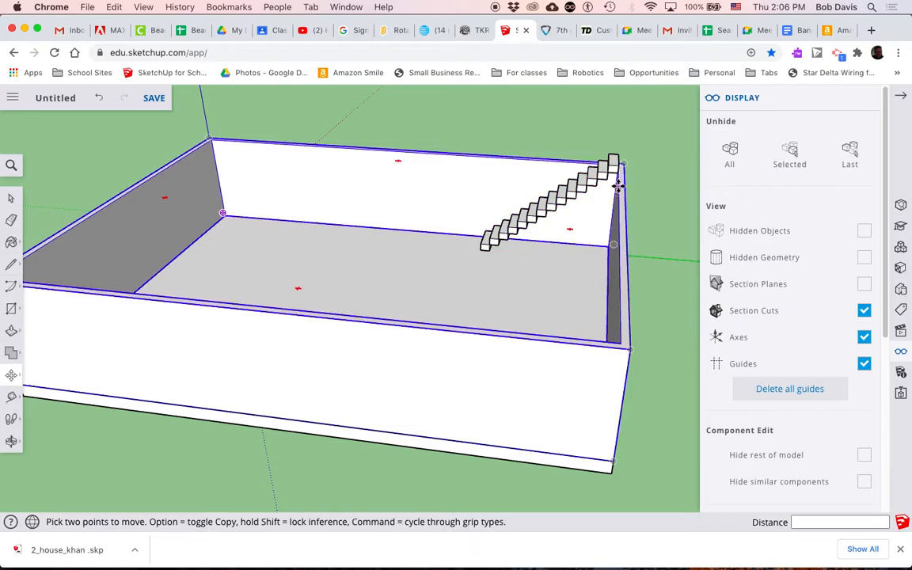
left_click(479, 250)
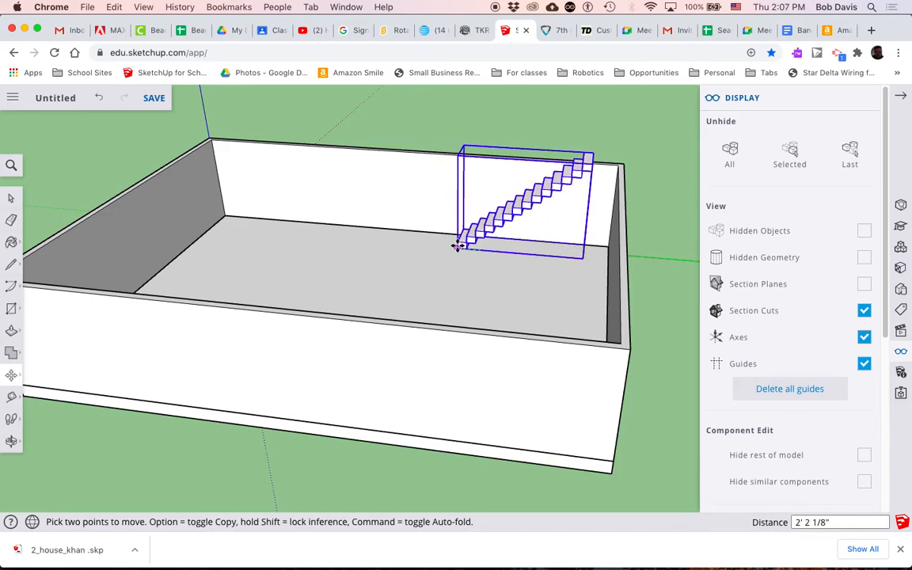
left_click(458, 246)
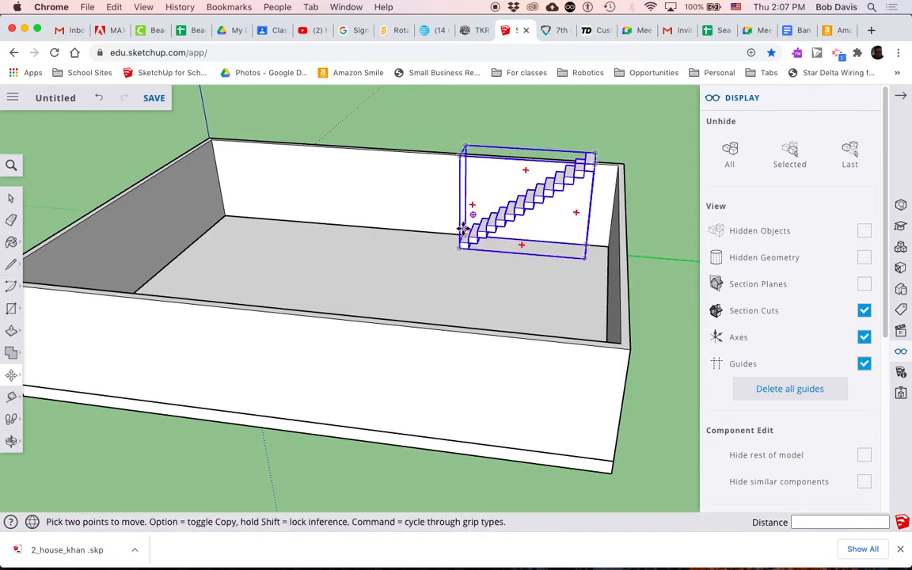
left_click(464, 231)
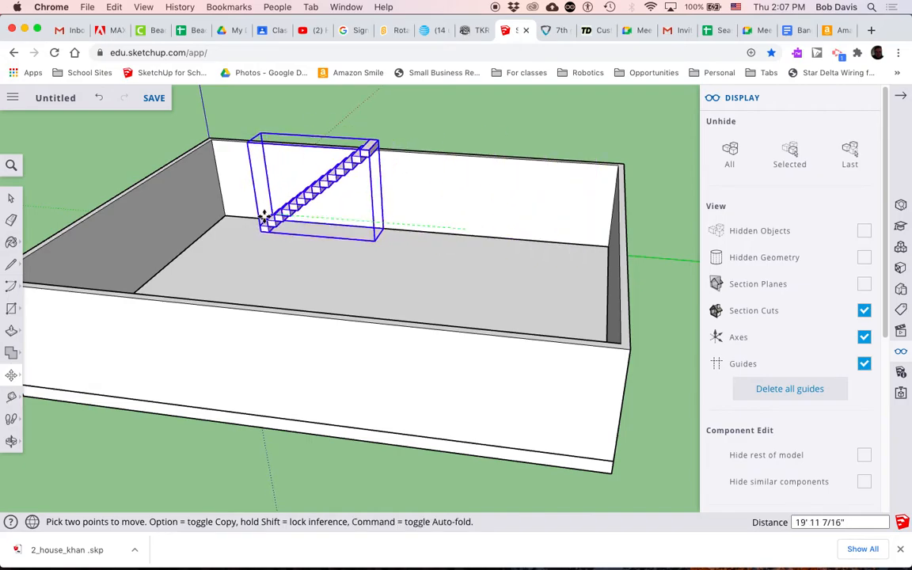
left_click(225, 212)
Step: Move the staircase by its lower corner along the side wall so it stands near the middle of the wall
key("o")
left_click_drag(229, 262, 134, 312)
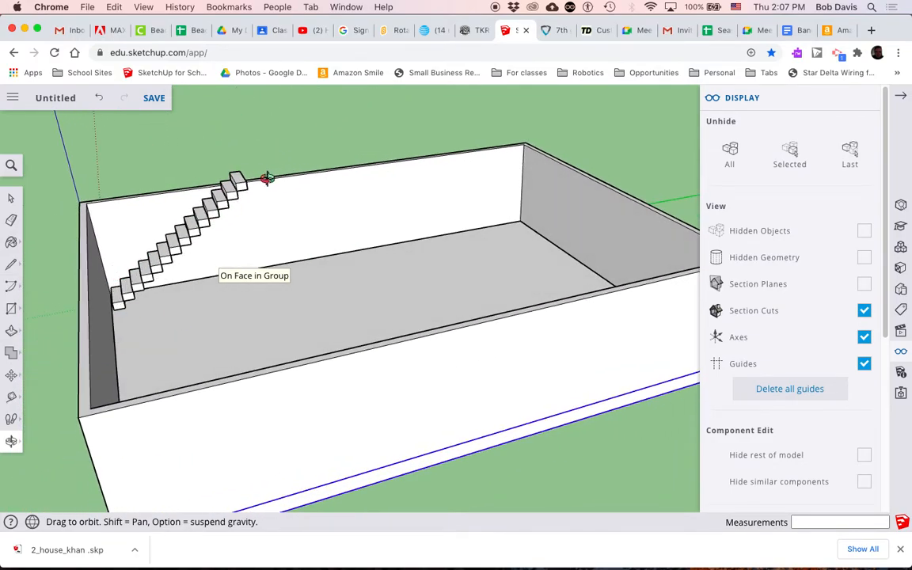
key("m")
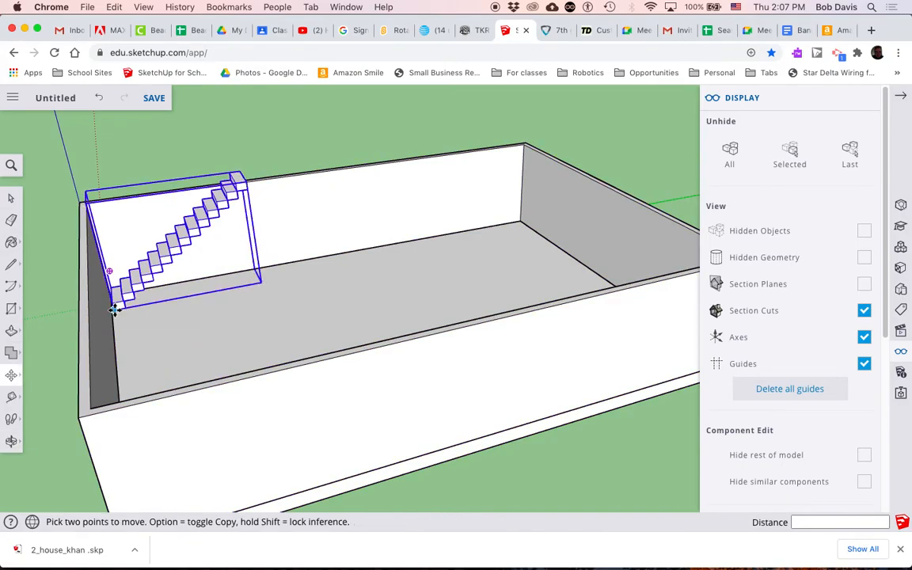
left_click(114, 310)
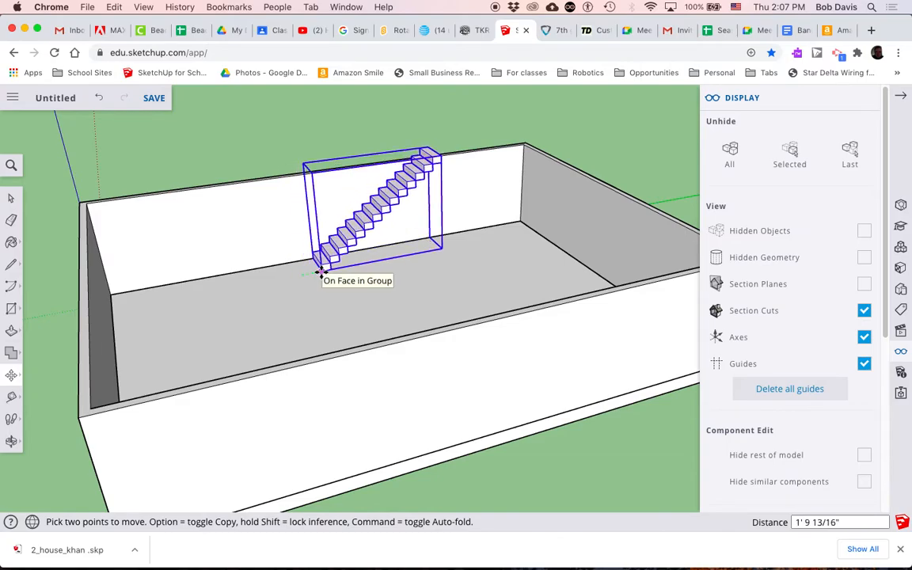
left_click(320, 273)
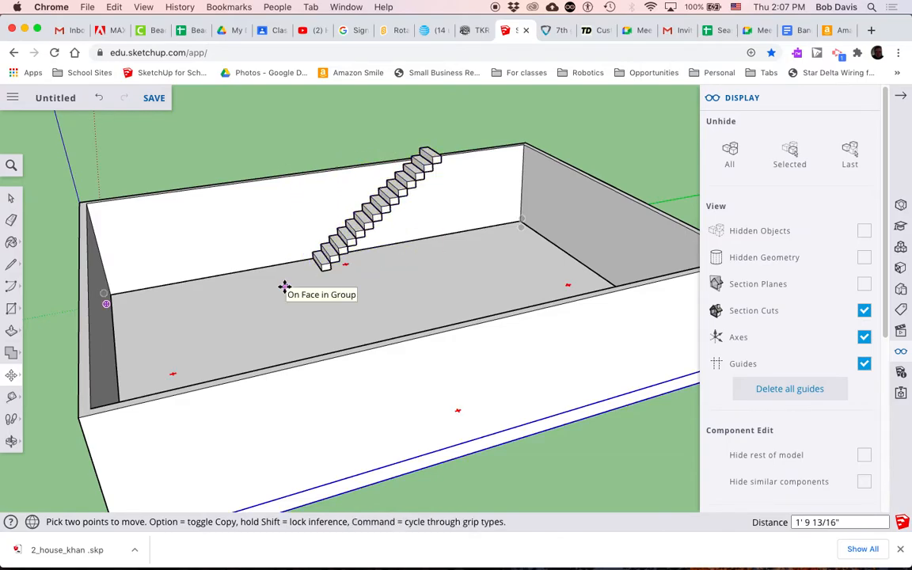
scroll(289, 285, "down", 5)
key("space")
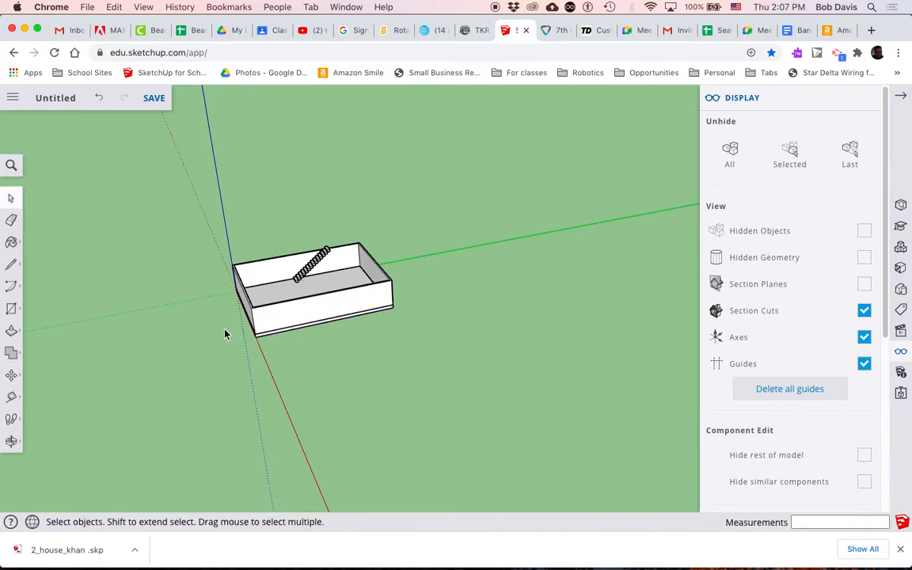
Step: Paste the copied staircase with the landing onto the open floor inside the house, beside the straight flight
key("o")
left_click_drag(210, 320, 425, 385)
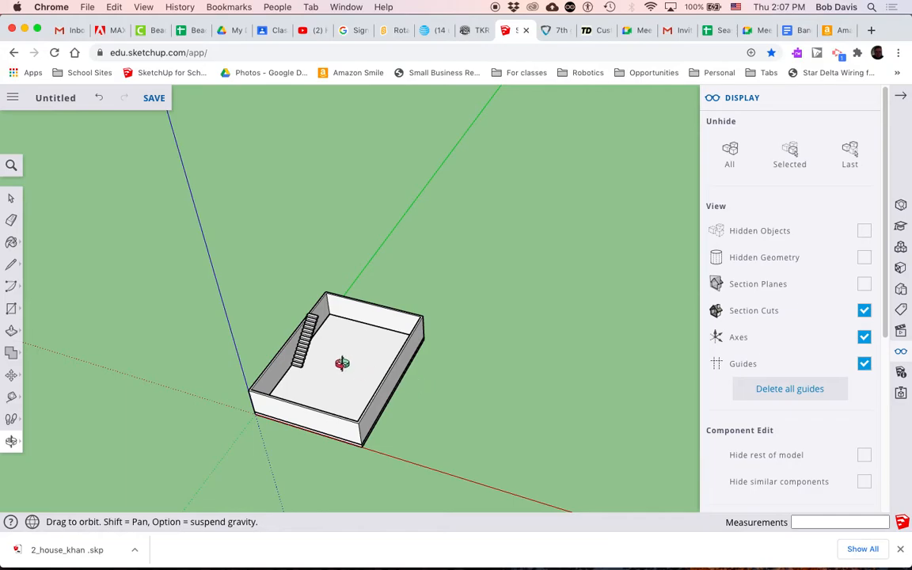
key("super+v")
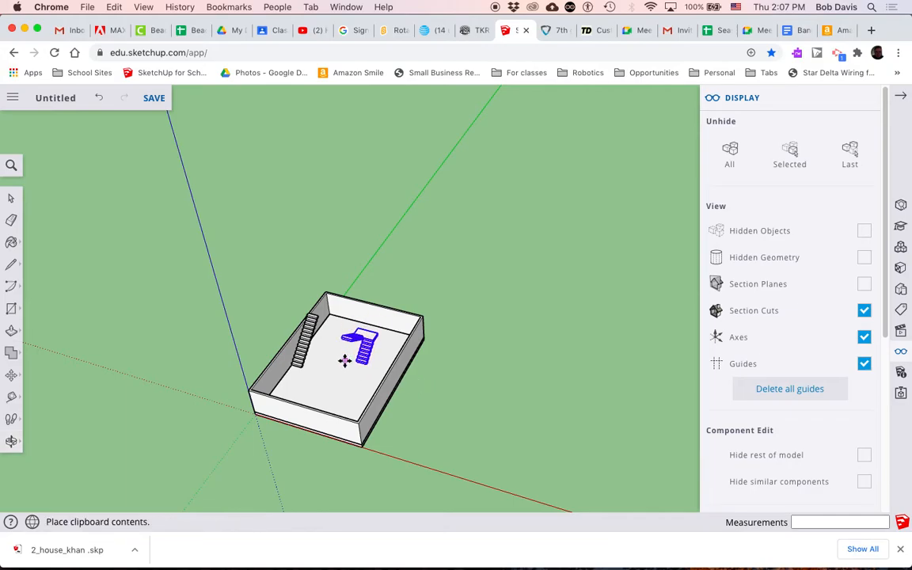
left_click(345, 361)
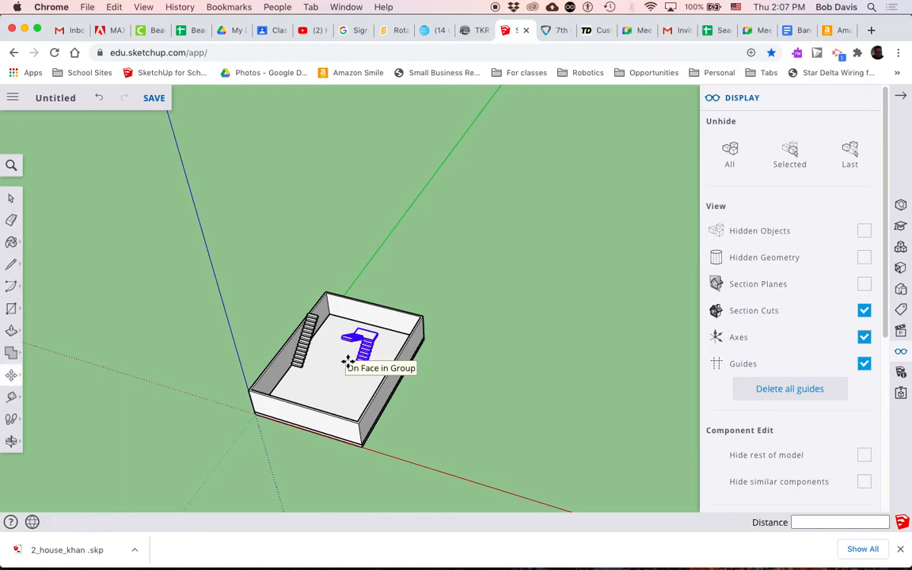
scroll(348, 360, "up", 10)
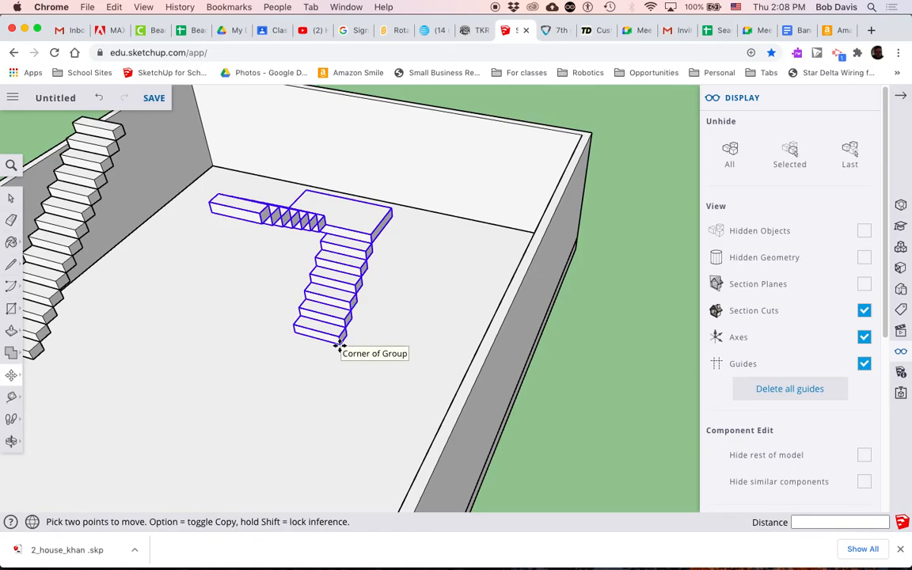
Step: Move the landing staircase about 6' 6" toward the rear wall, and place its landing's outer corner on the wall face
left_click(343, 337)
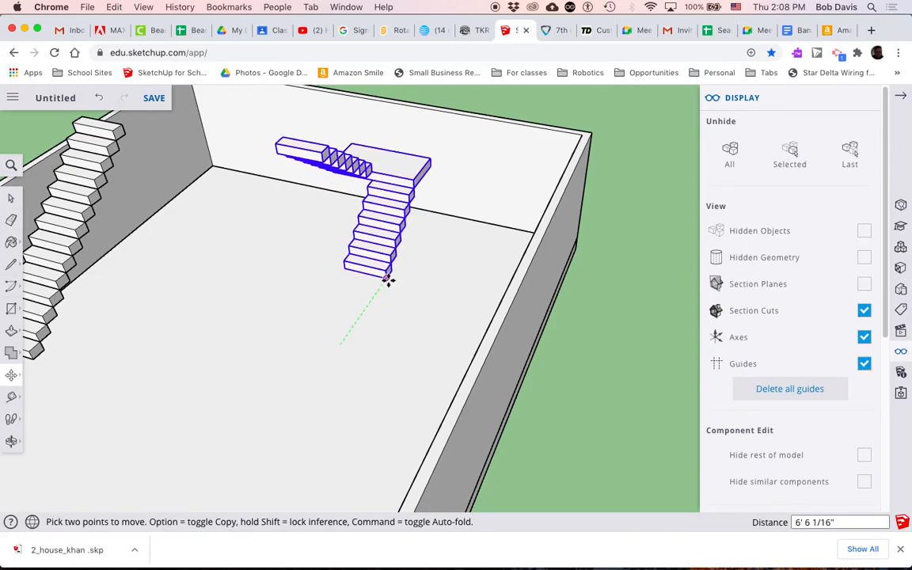
scroll(426, 162, "up", 4)
left_click(429, 160)
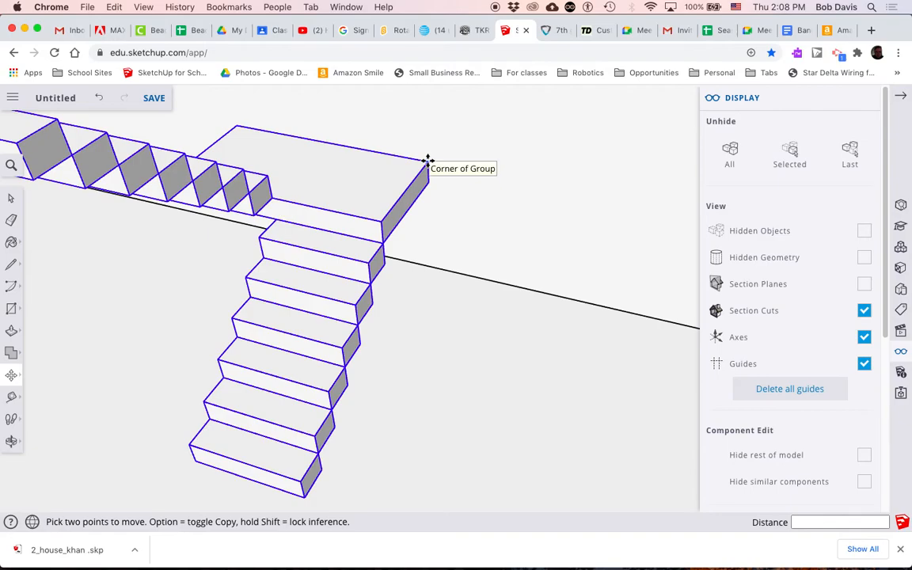
left_click(428, 160)
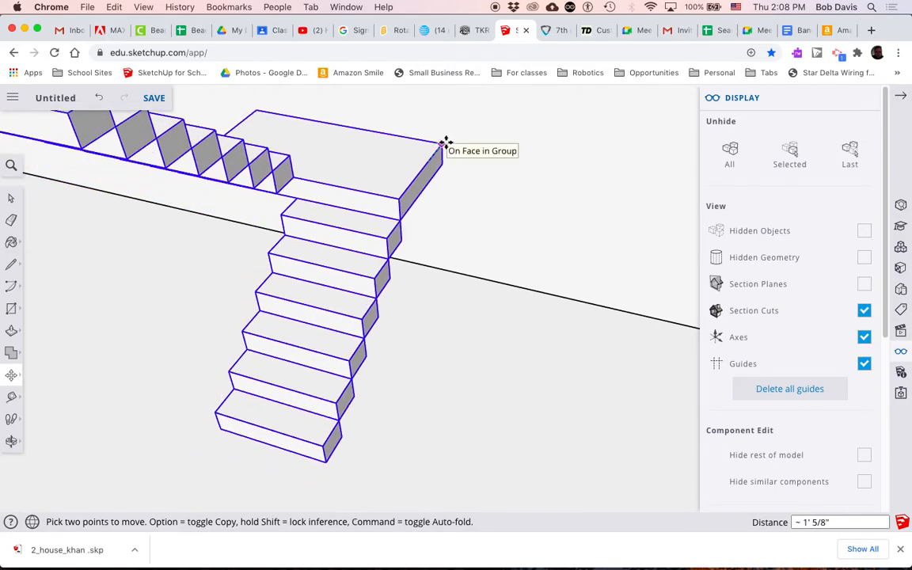
left_click(446, 143)
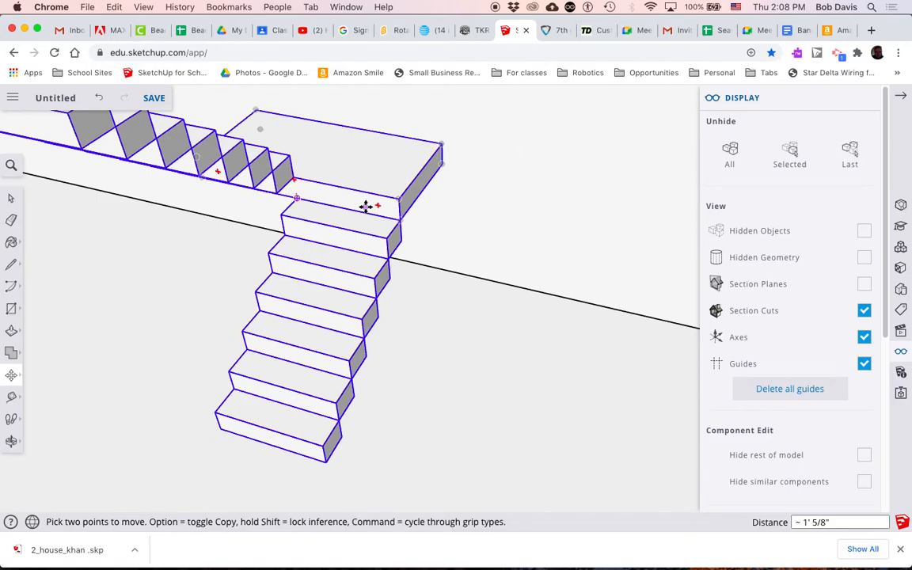
Step: Move the landing staircase by its landing's rear corner along the wall about 10' 1" into the room corner opposite the straight flight
key("o")
left_click_drag(354, 206, 691, 267)
scroll(668, 278, "up", 5)
scroll(669, 278, "down", 5)
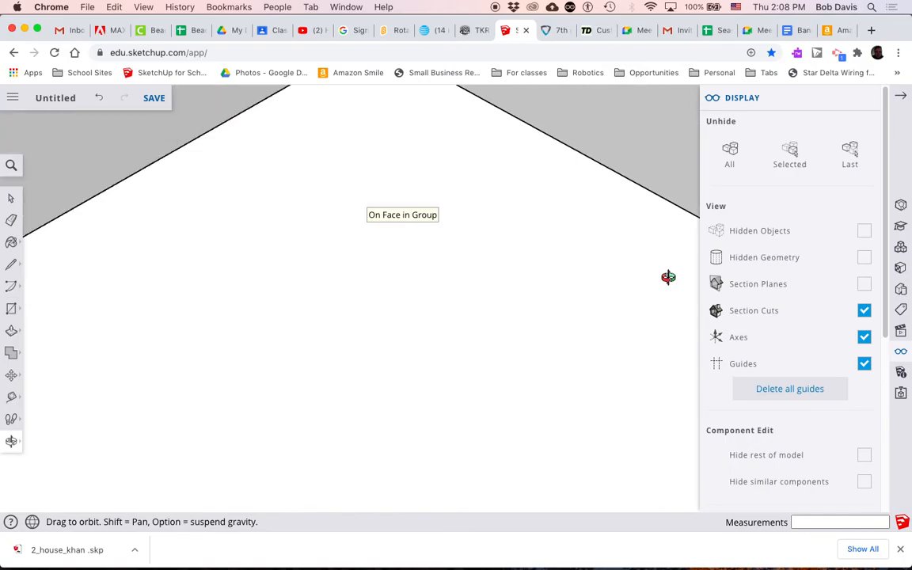
scroll(443, 229, "down", 3)
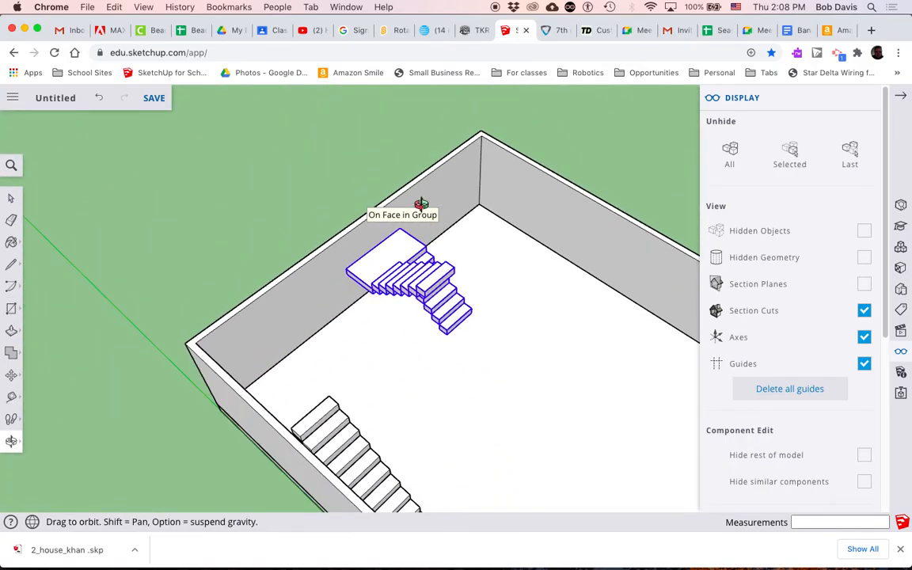
scroll(421, 204, "up", 4)
scroll(421, 204, "down", 4)
scroll(421, 203, "up", 3)
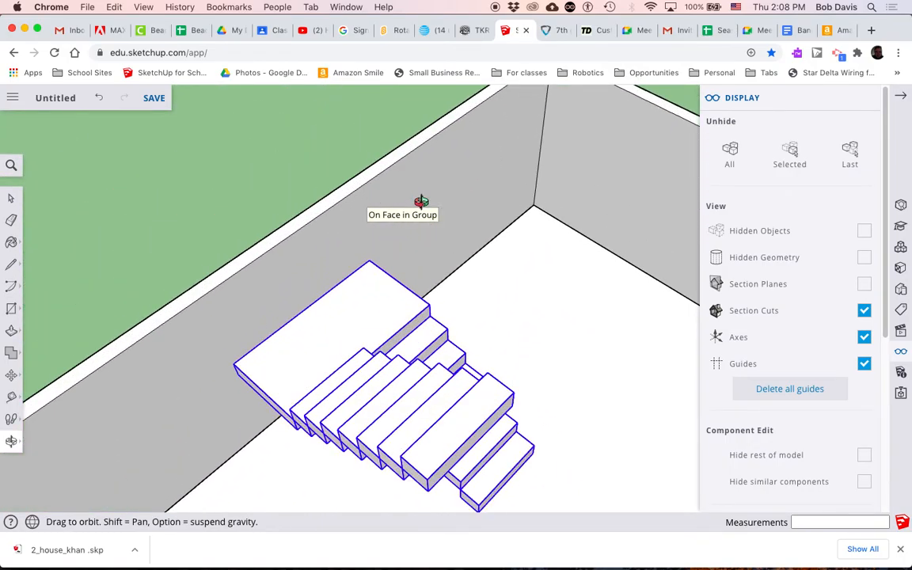
key("m")
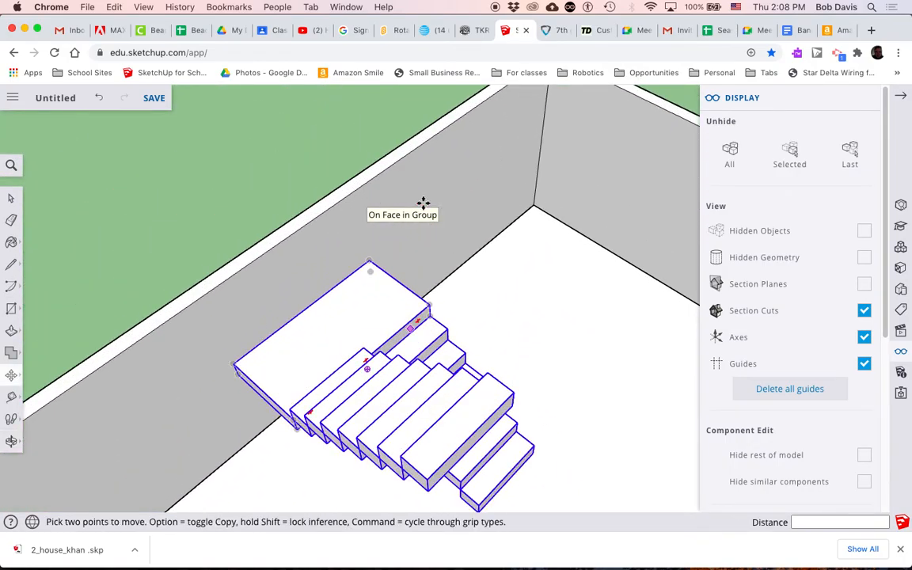
left_click(369, 261)
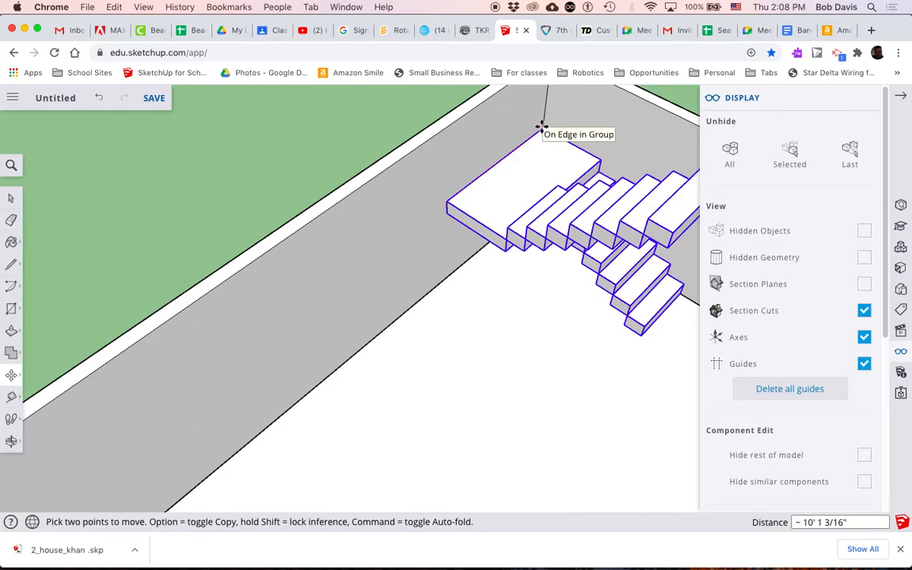
left_click(542, 127)
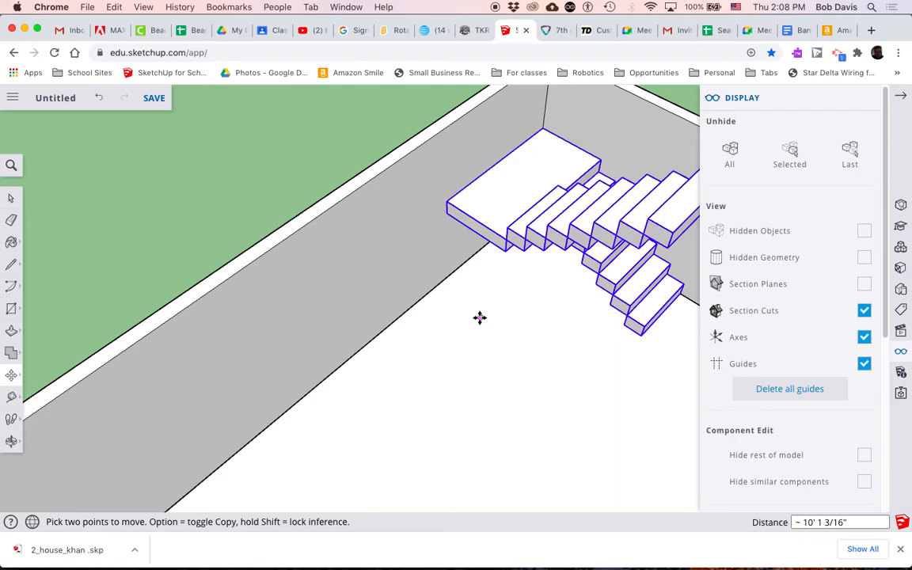
key("o")
left_click_drag(567, 373, 476, 302)
scroll(399, 338, "down", 3)
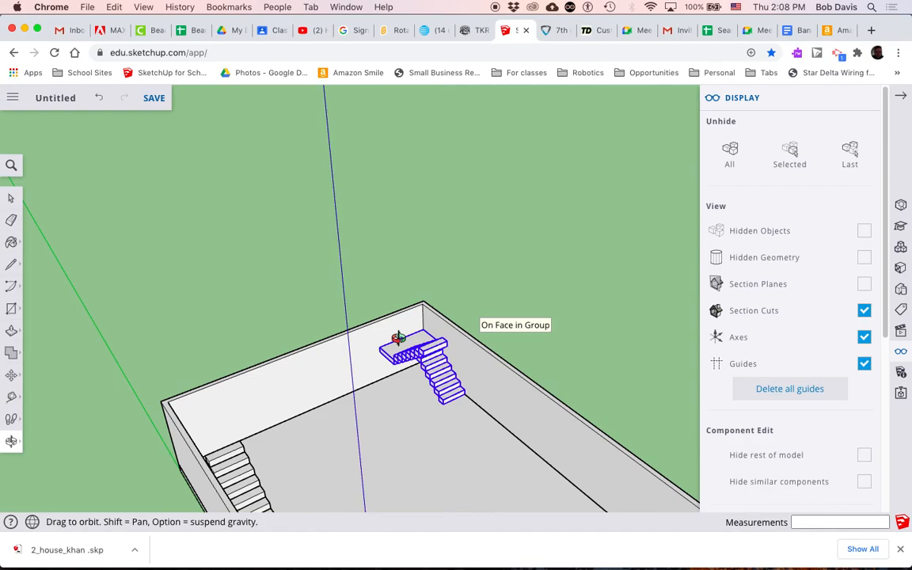
scroll(398, 339, "up", 3)
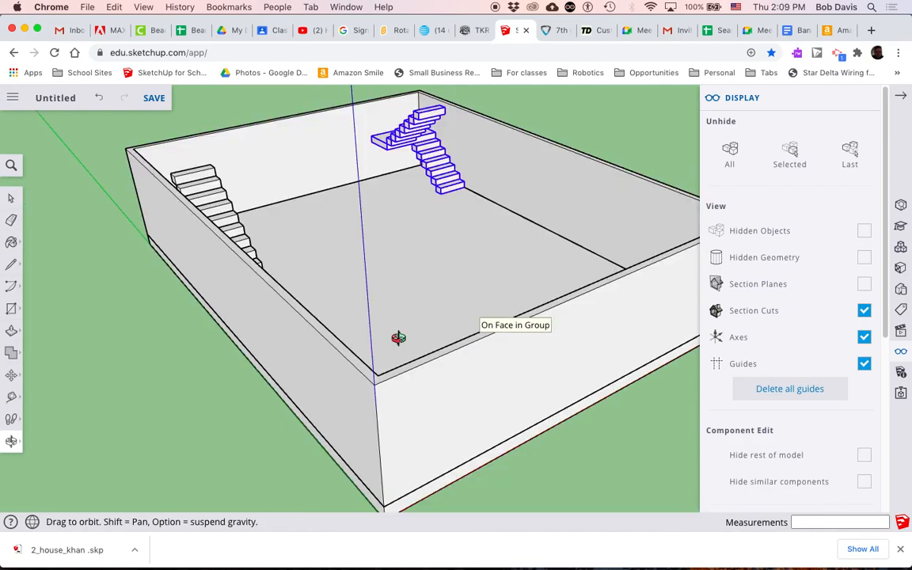